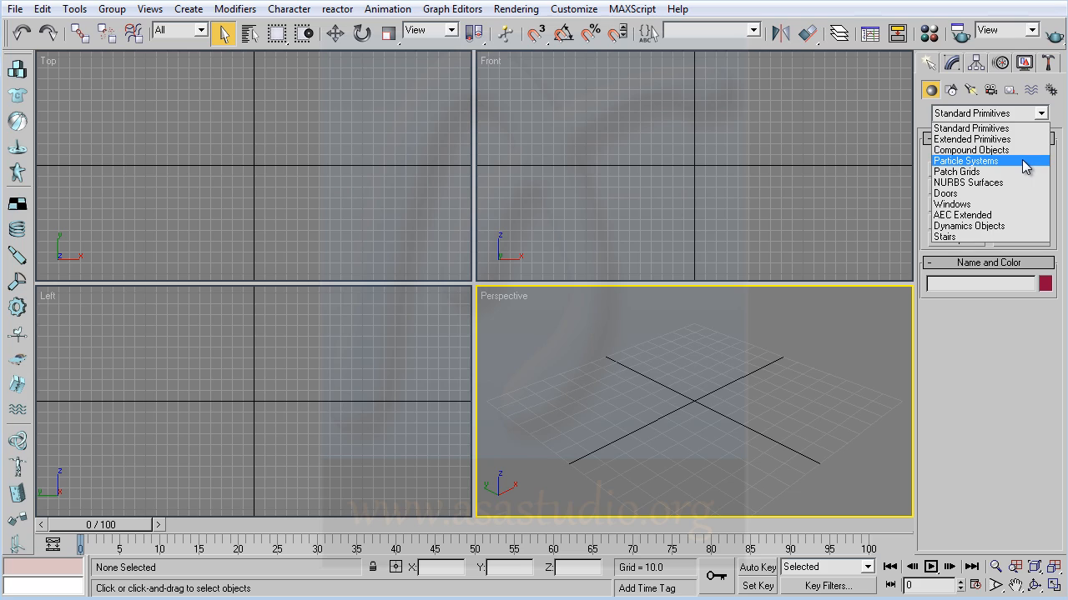
# - Draw a PF Source emitter about 69 by 50 units in the Perspective viewport and scrub the animation to frame 26
pyautogui.click(1025, 161)
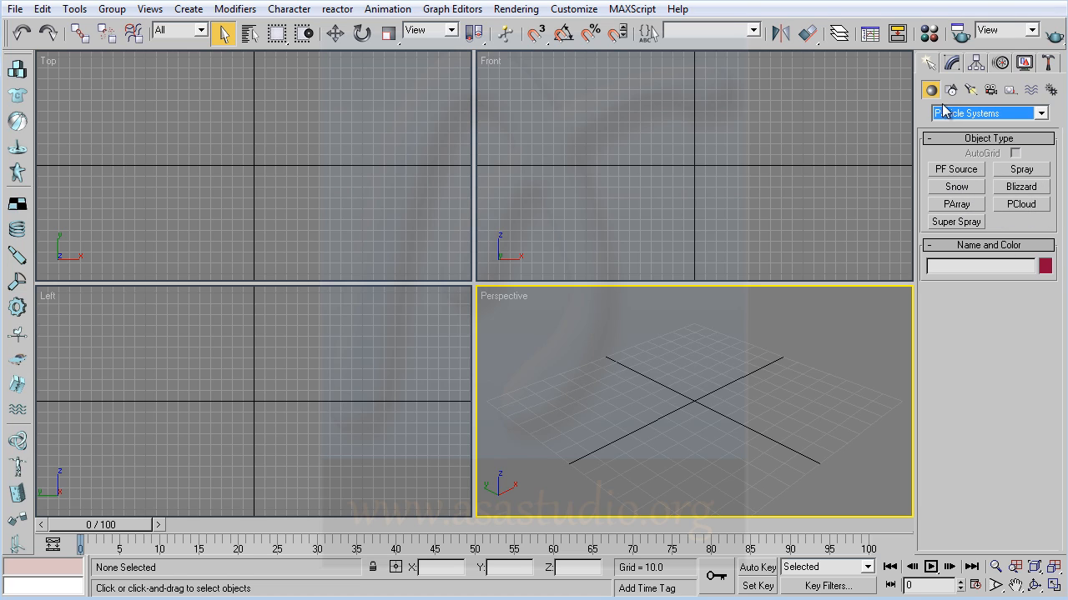
pyautogui.click(956, 171)
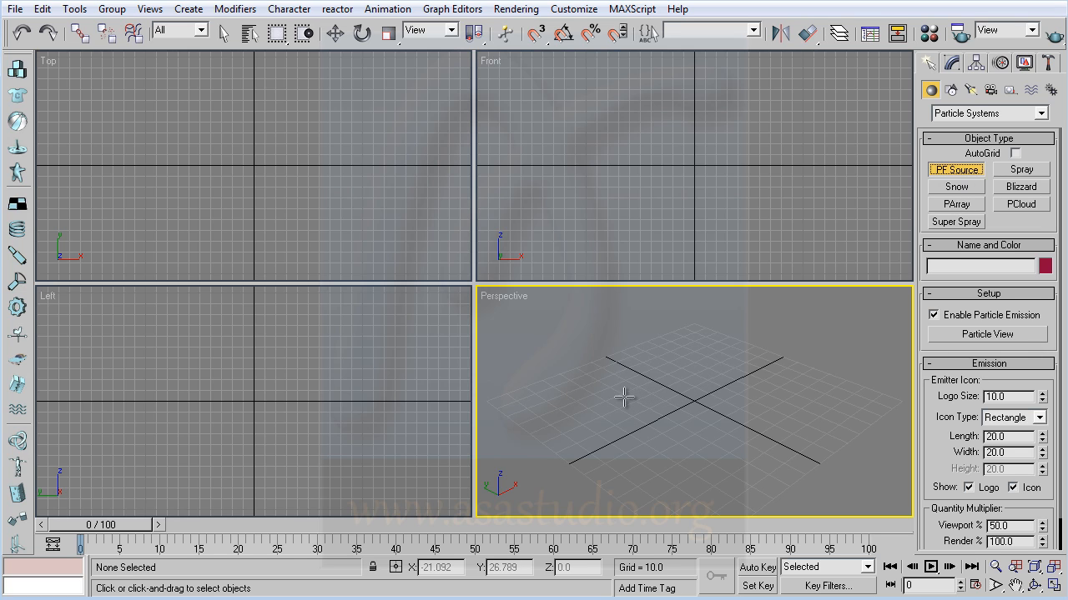
pyautogui.moveTo(659, 392); pyautogui.dragTo(802, 411)
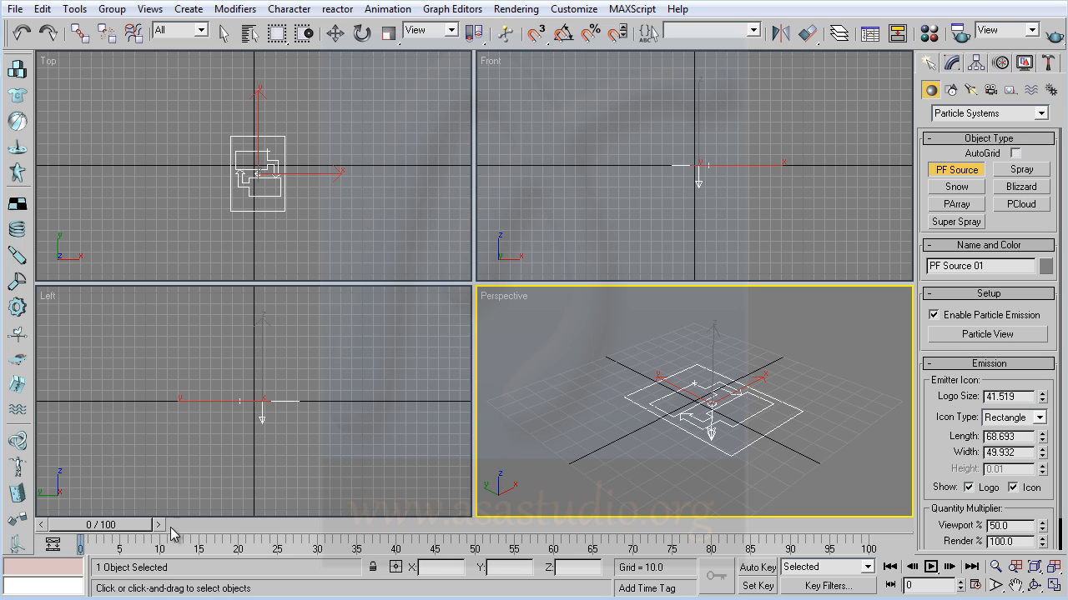
pyautogui.moveTo(123, 531); pyautogui.dragTo(315, 534)
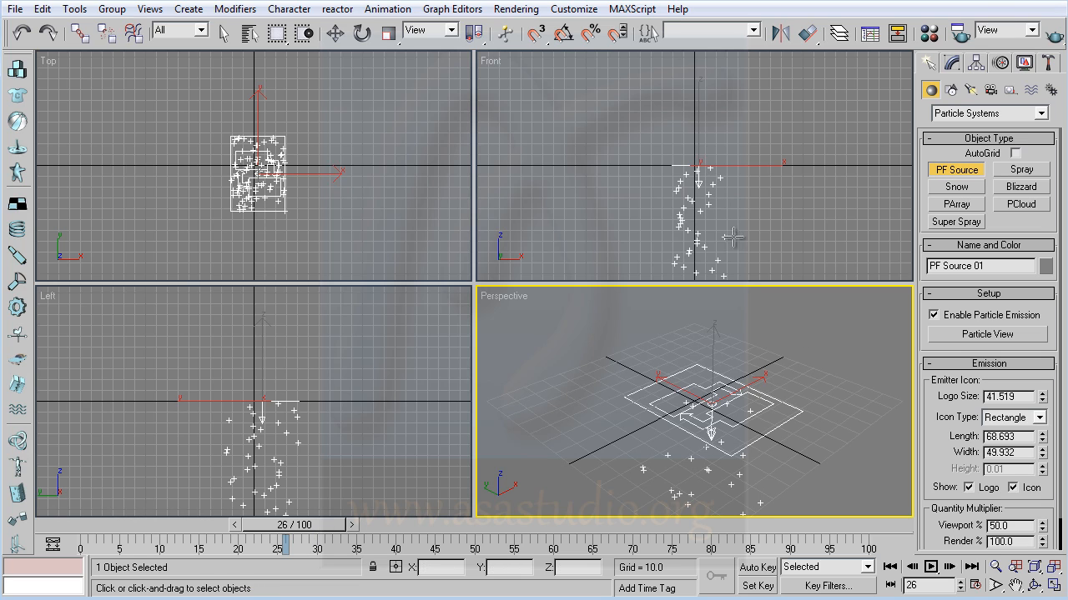
# - Reset the scene without saving the changes
pyautogui.click(15, 9)
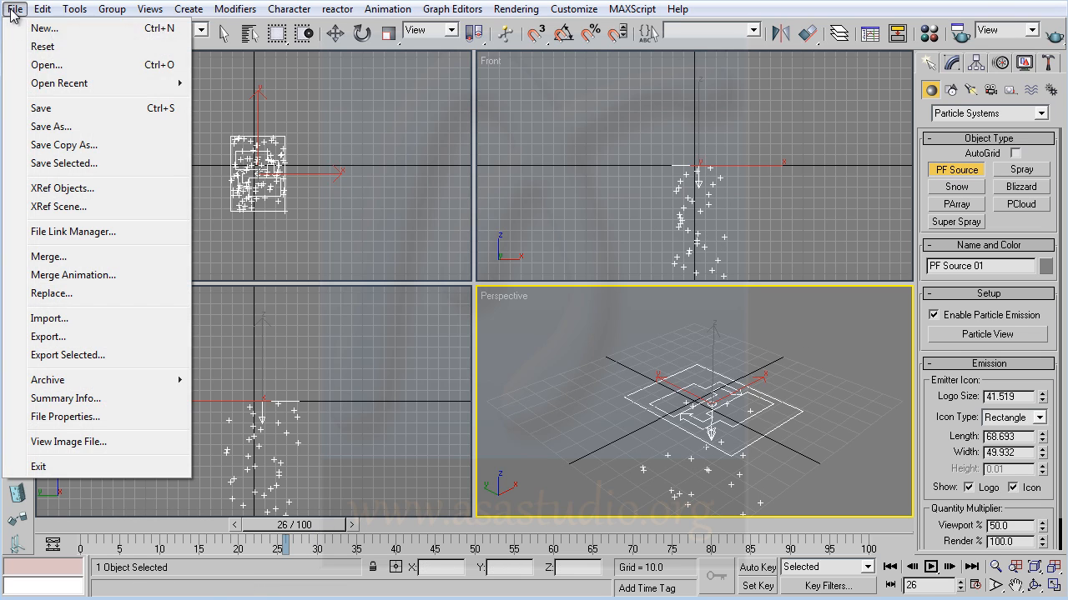
pyautogui.click(39, 46)
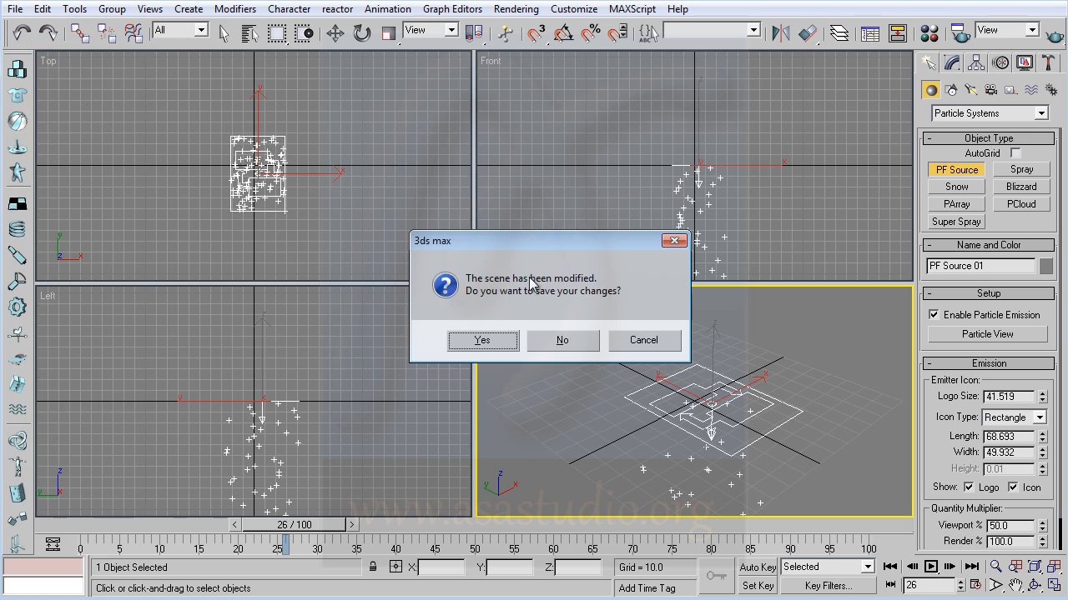
pyautogui.click(564, 340)
pyautogui.click(499, 327)
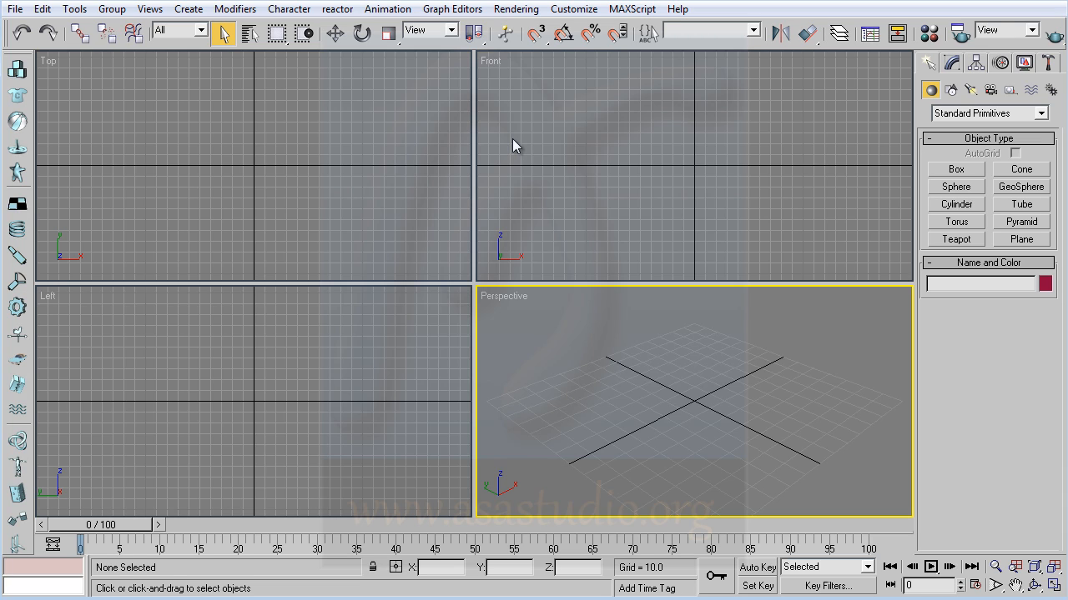
# - Open Particle View and add an Empty Flow to the event display
pyautogui.press('6')
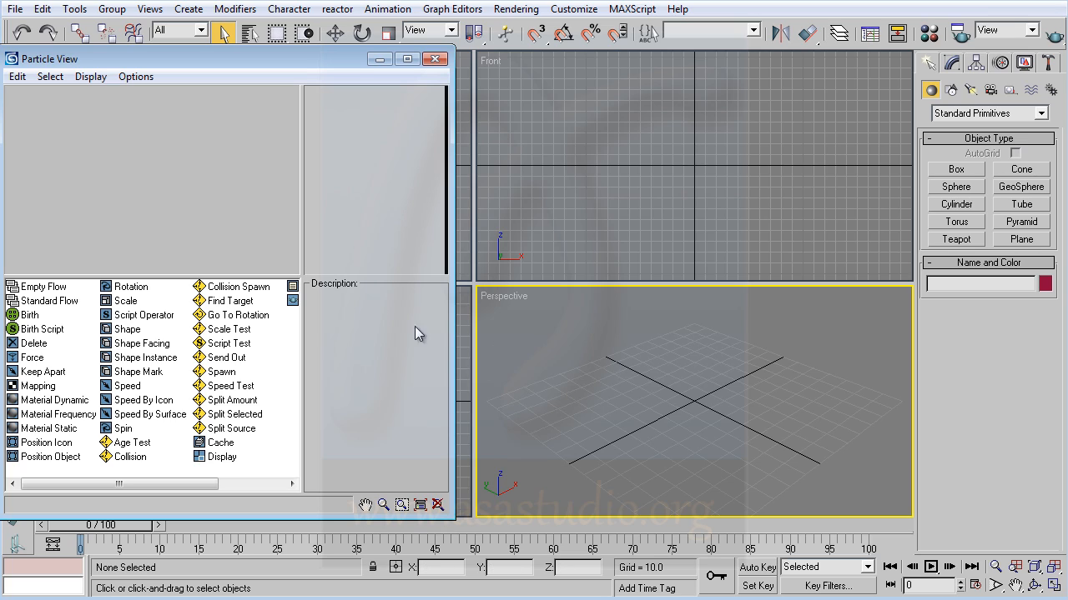
pyautogui.click(38, 288)
pyautogui.moveTo(44, 246); pyautogui.dragTo(69, 120)
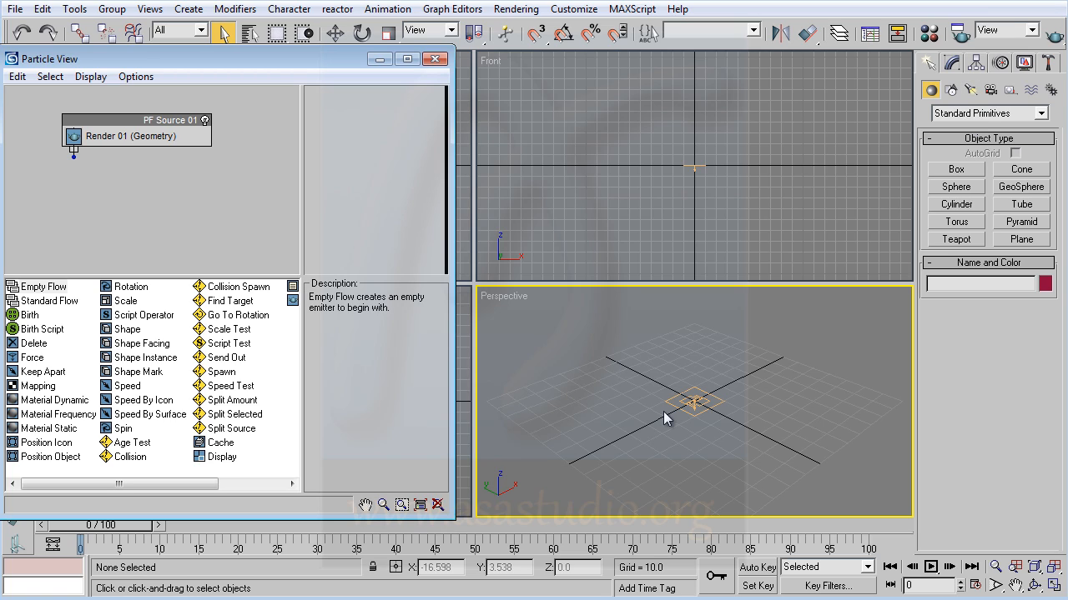
# - Delete the Empty Flow's PF Source and add a Standard Flow to the event display in its place
pyautogui.click(136, 123)
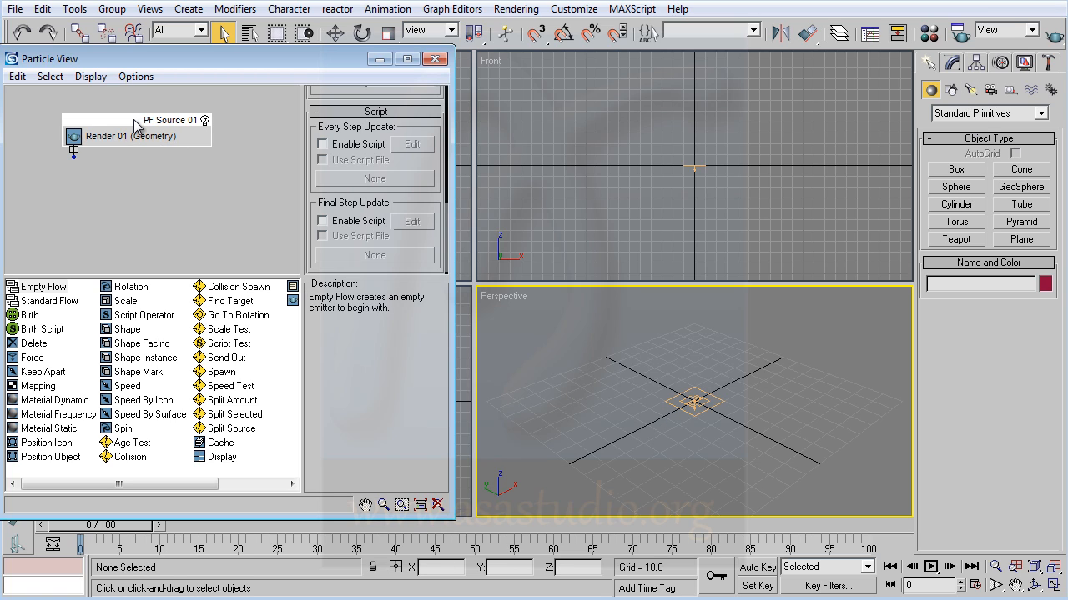
pyautogui.press('Delete')
pyautogui.moveTo(63, 301); pyautogui.dragTo(146, 128)
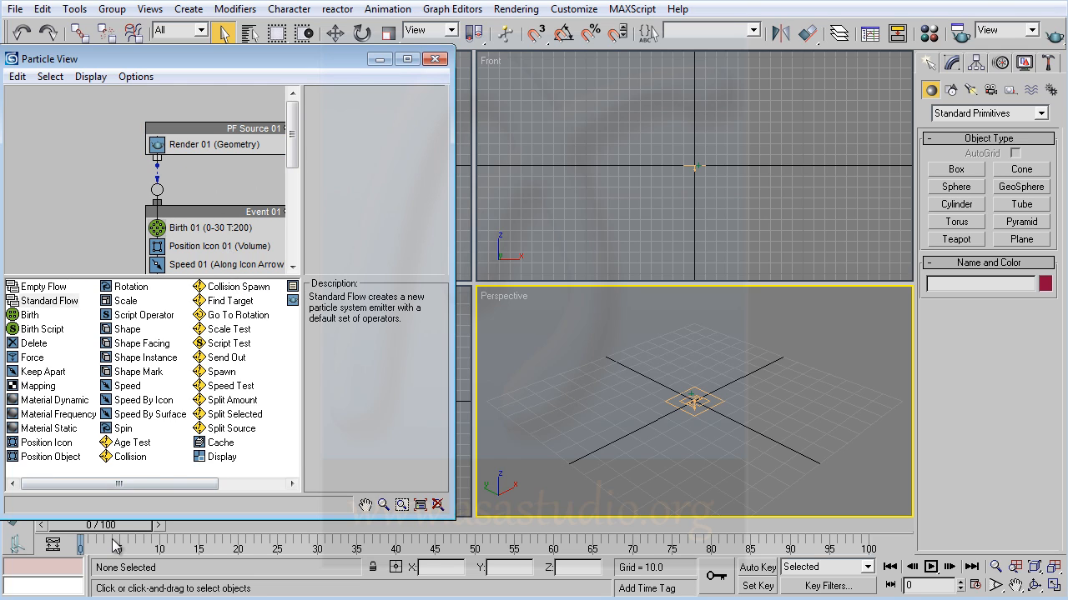
# - Switch the geometry creation category to Particle Systems and scrub the animation to frame 15 to preview the particles
pyautogui.click(971, 114)
pyautogui.click(977, 166)
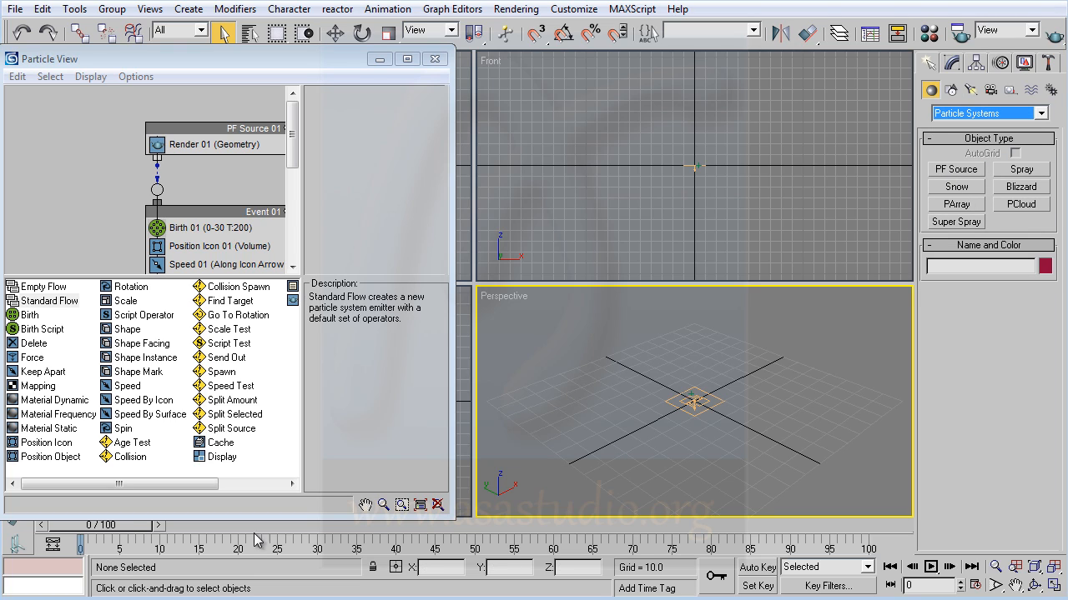
pyautogui.moveTo(130, 527); pyautogui.dragTo(236, 528)
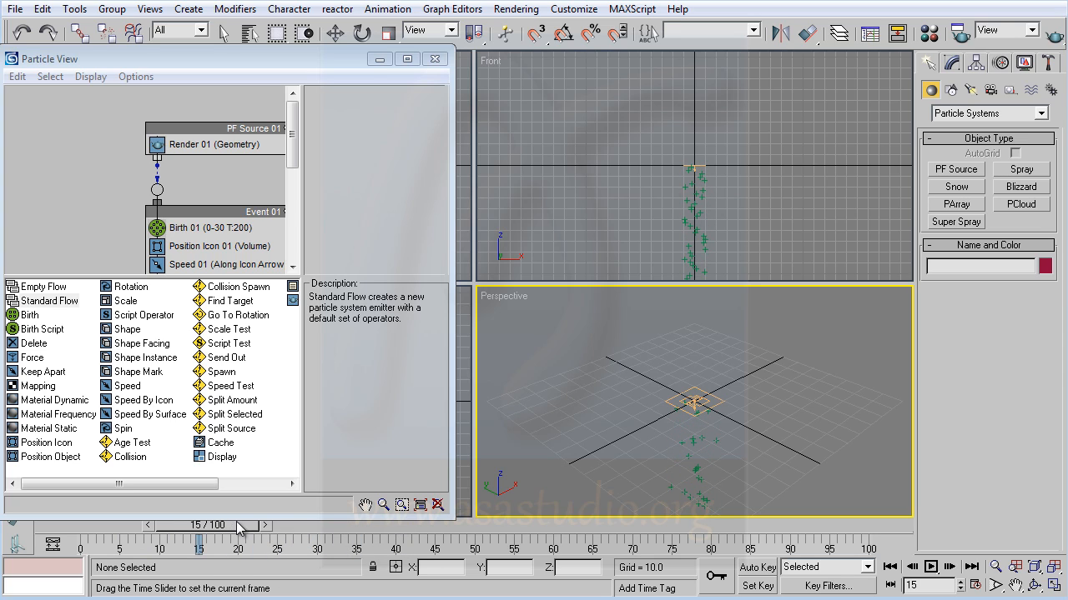
# - Delete the whole Standard Flow from the event display and close Particle View
pyautogui.moveTo(120, 105); pyautogui.dragTo(237, 245)
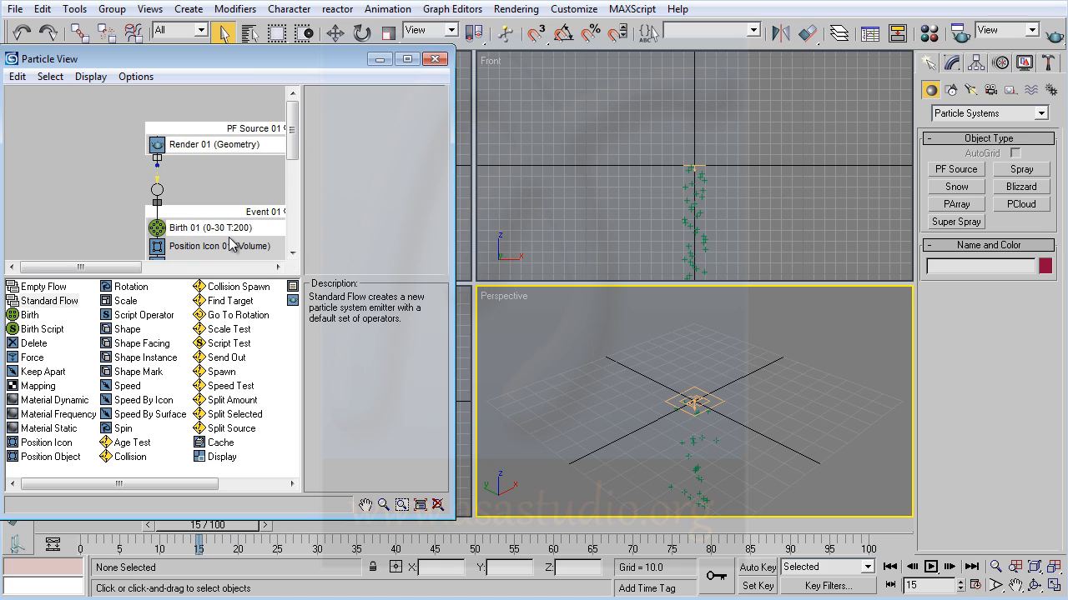
pyautogui.press('Delete')
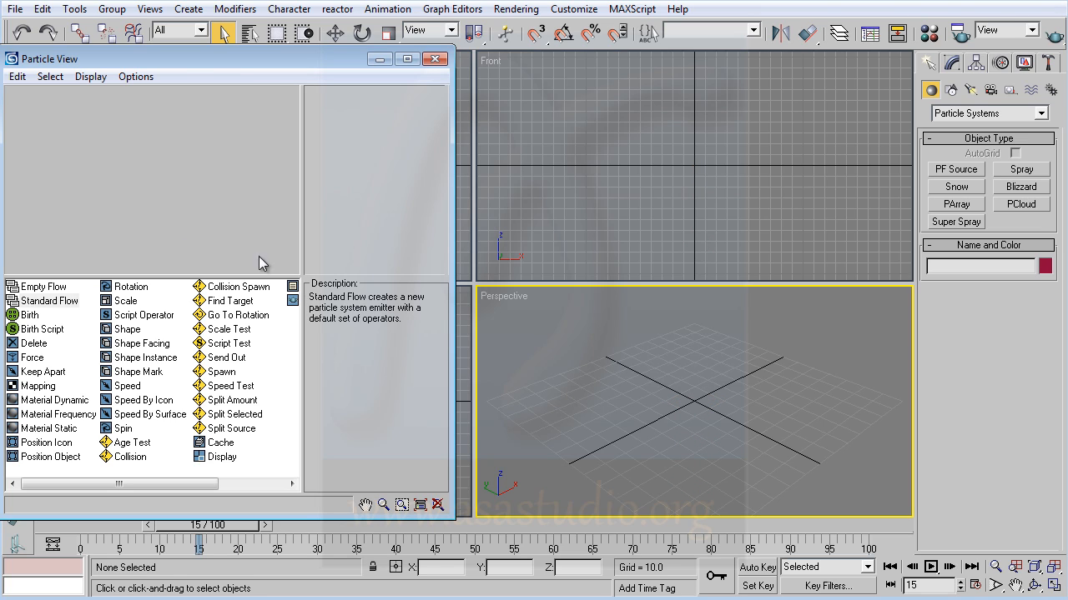
pyautogui.click(435, 58)
# - Start a PF Source, open Particle View from its setup settings, and enlarge the Particle View window in height and width
pyautogui.click(951, 170)
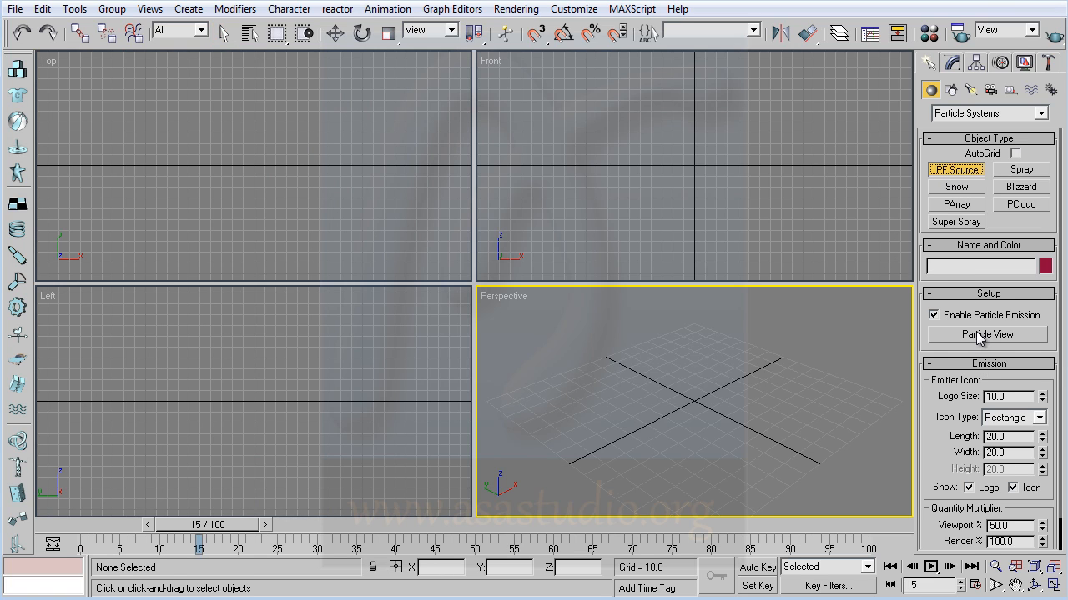
pyautogui.click(980, 334)
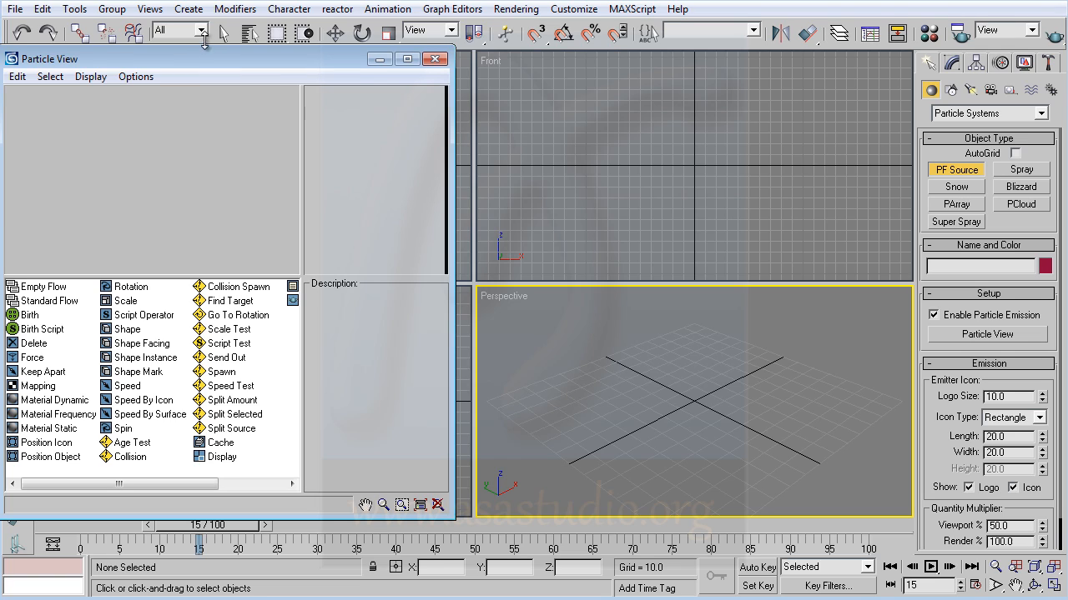
pyautogui.moveTo(204, 44); pyautogui.dragTo(204, 4)
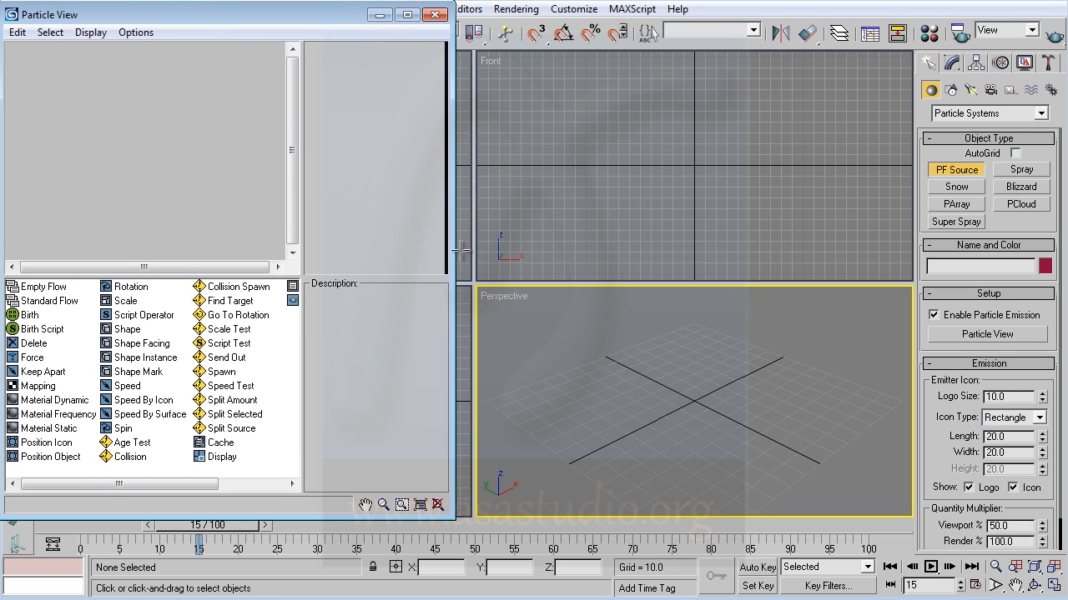
pyautogui.moveTo(452, 239); pyautogui.dragTo(512, 240)
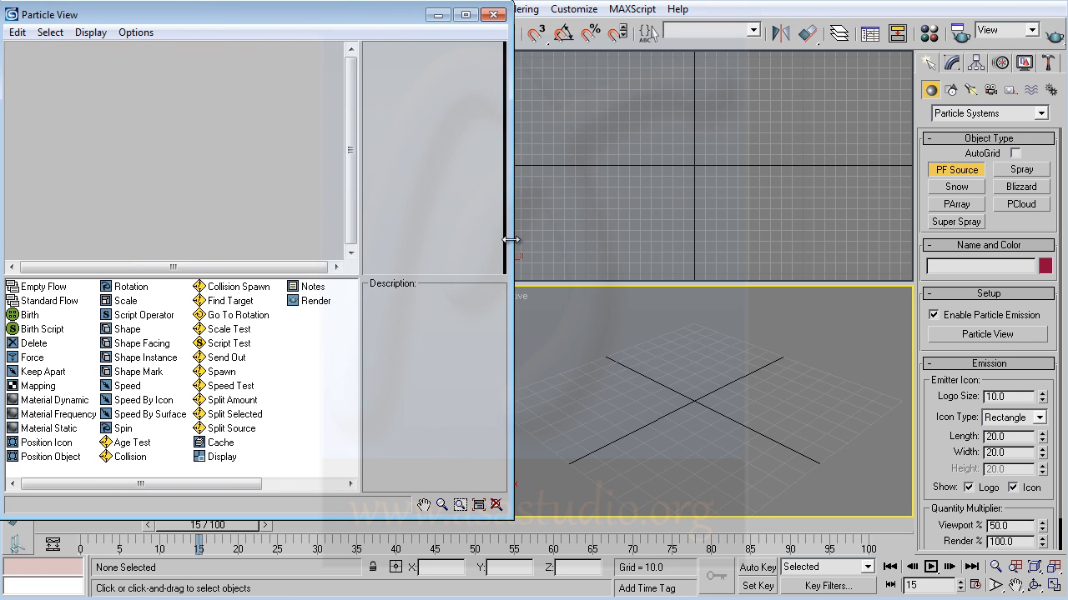
pyautogui.click(17, 33)
pyautogui.moveTo(33, 53)
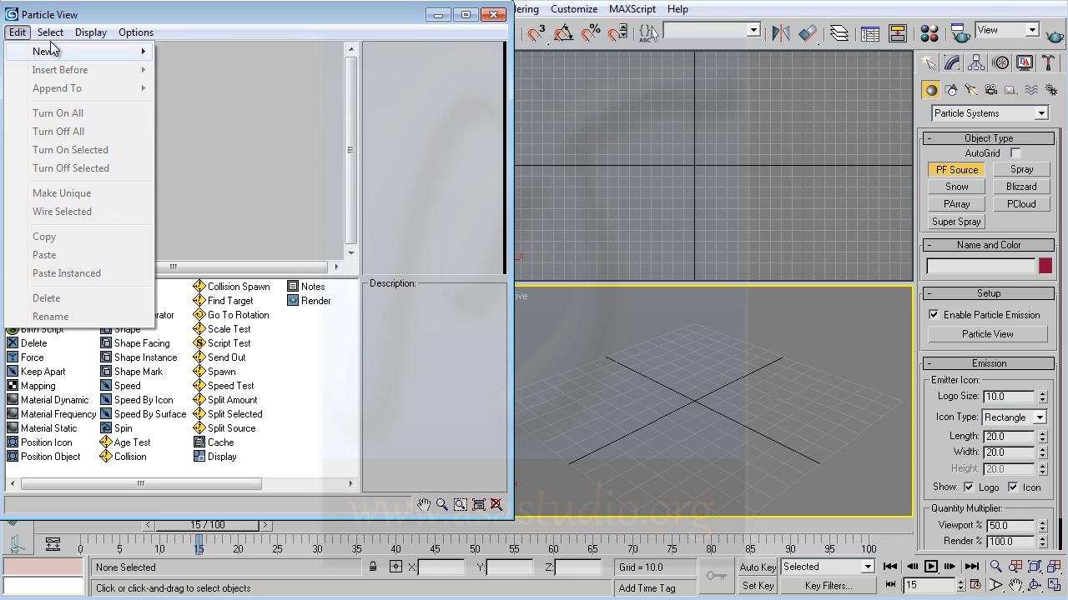
pyautogui.moveTo(52, 37)
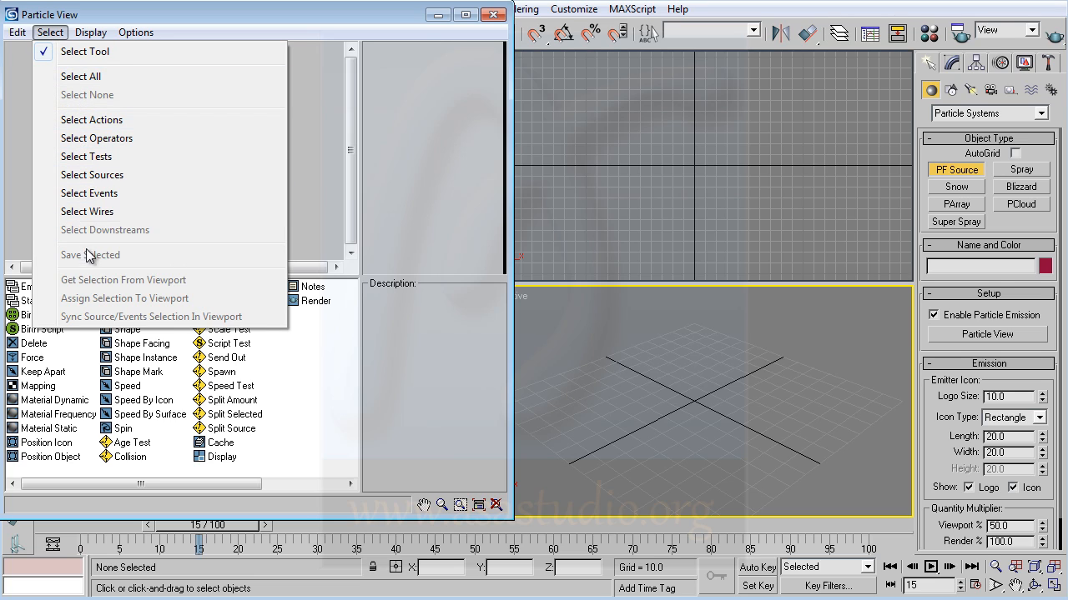
# - Turn off the display of Parameters in Particle View and turn it back on
pyautogui.moveTo(89, 31)
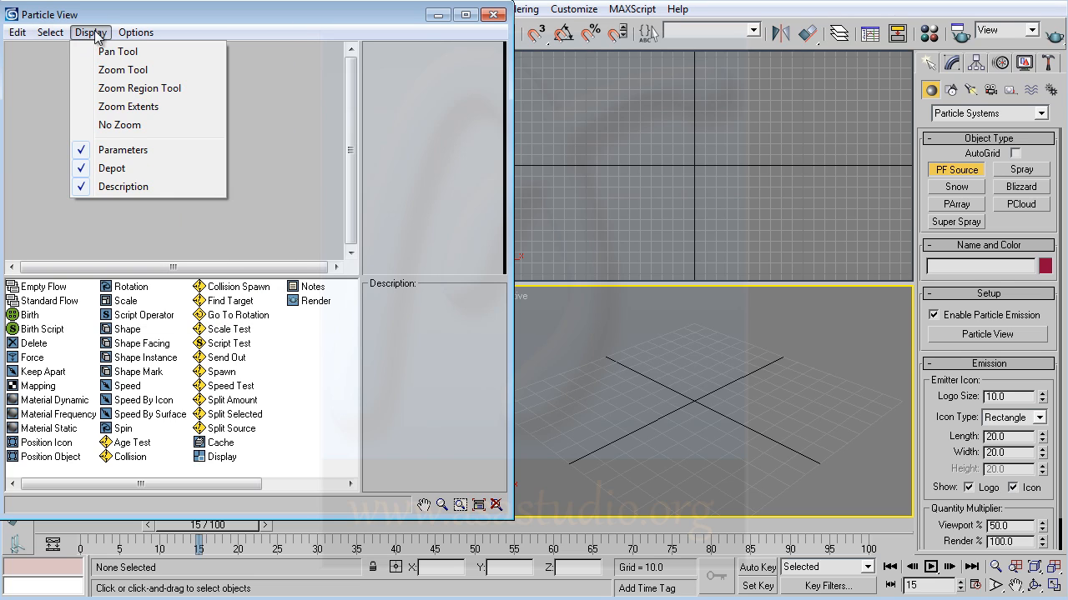
pyautogui.click(111, 151)
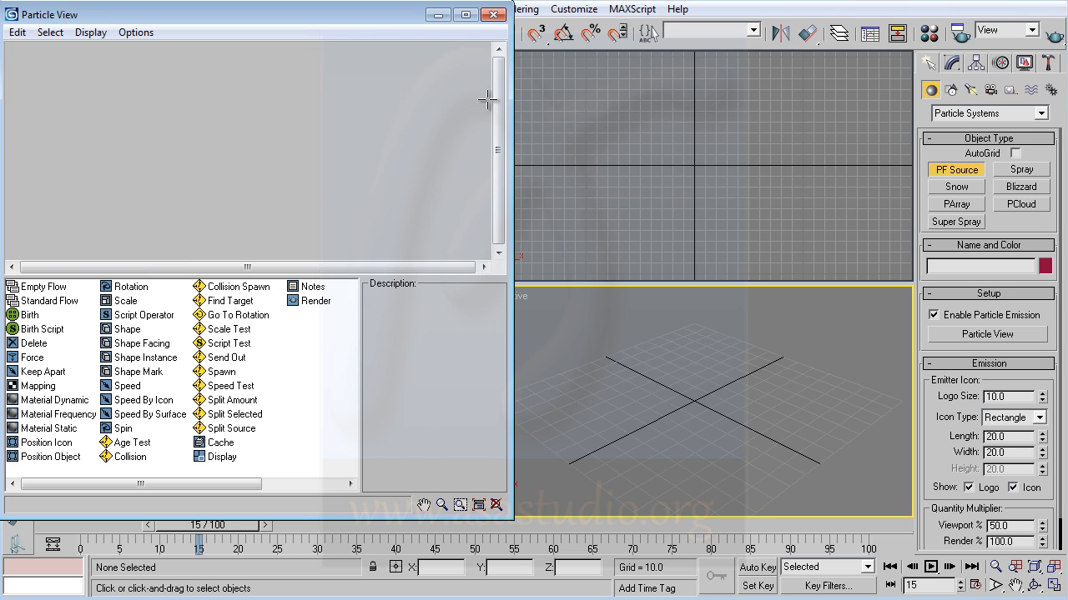
pyautogui.click(91, 33)
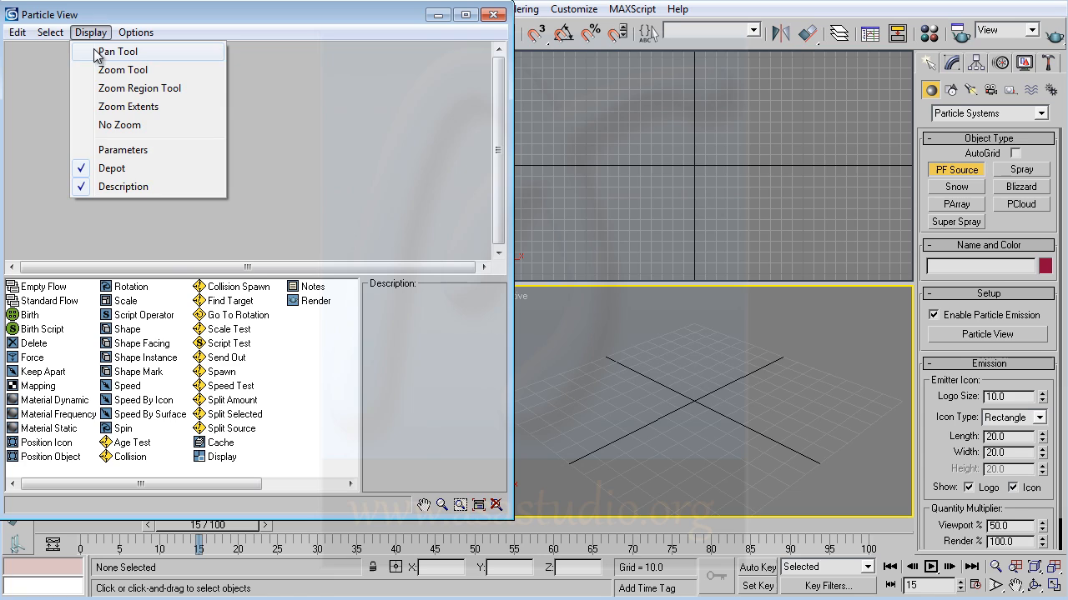
pyautogui.click(102, 150)
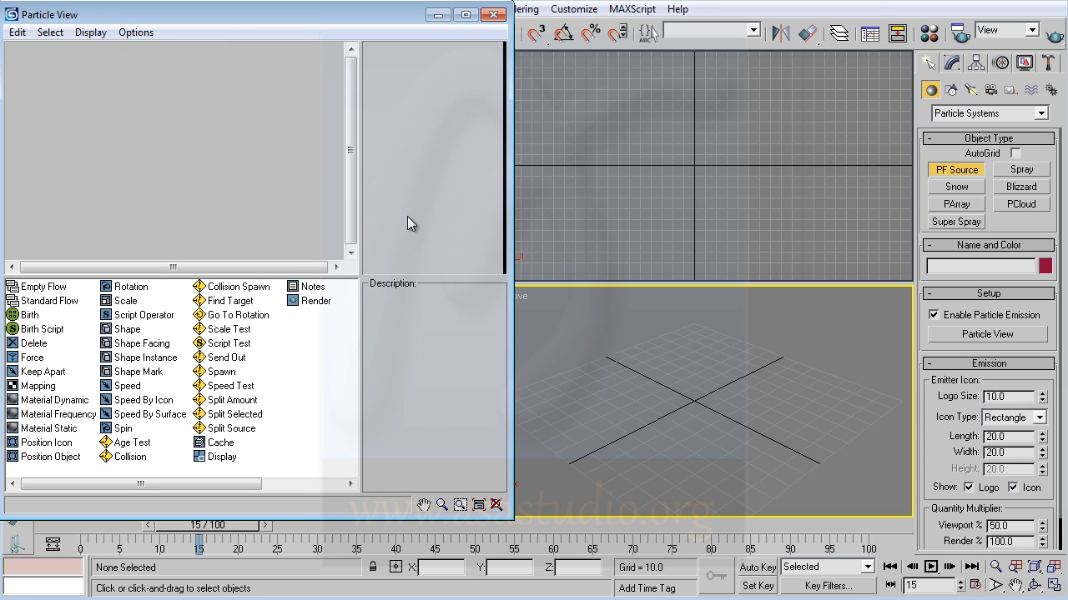
# - Make the event display taller by shrinking the depot area, and bring up the description of the Shape Facing operator
pyautogui.moveTo(273, 275); pyautogui.dragTo(273, 370)
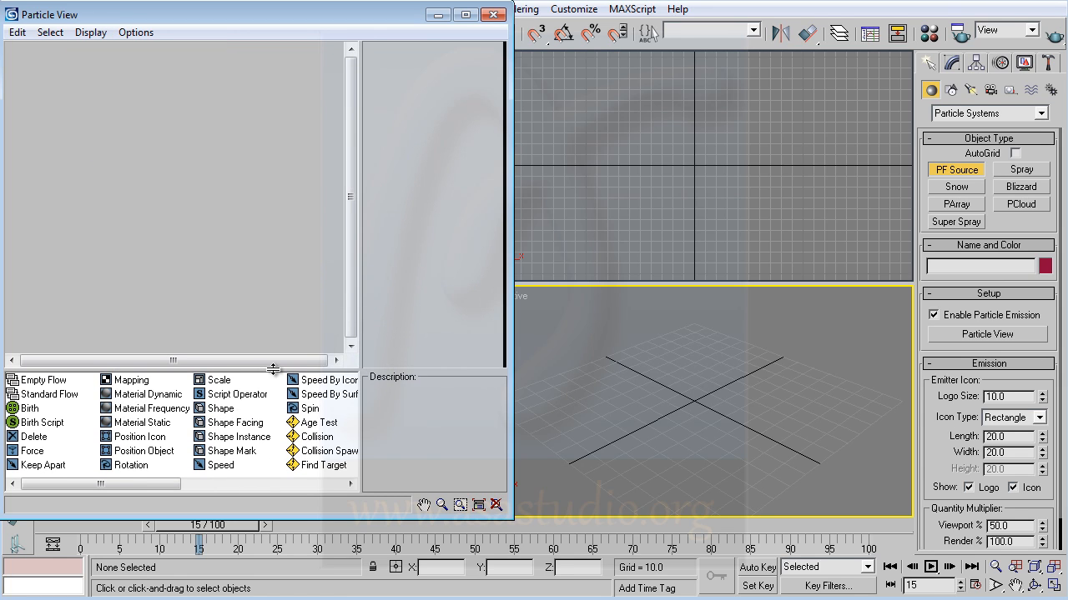
pyautogui.click(216, 423)
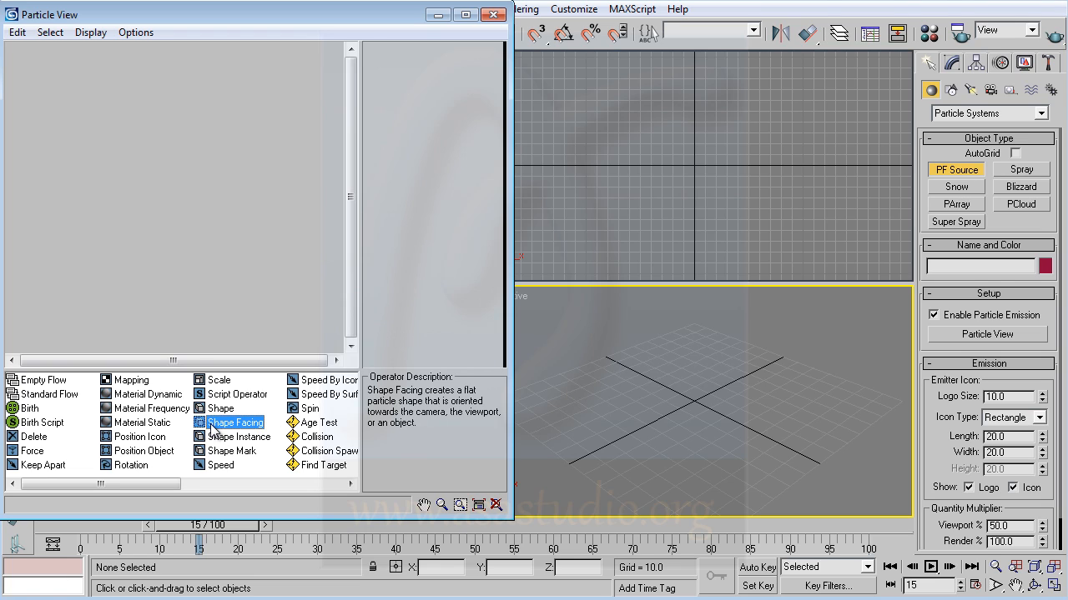
pyautogui.click(165, 232)
# - Examine Particle View's display settings and its options for default display, action order, update type and track update
pyautogui.click(92, 32)
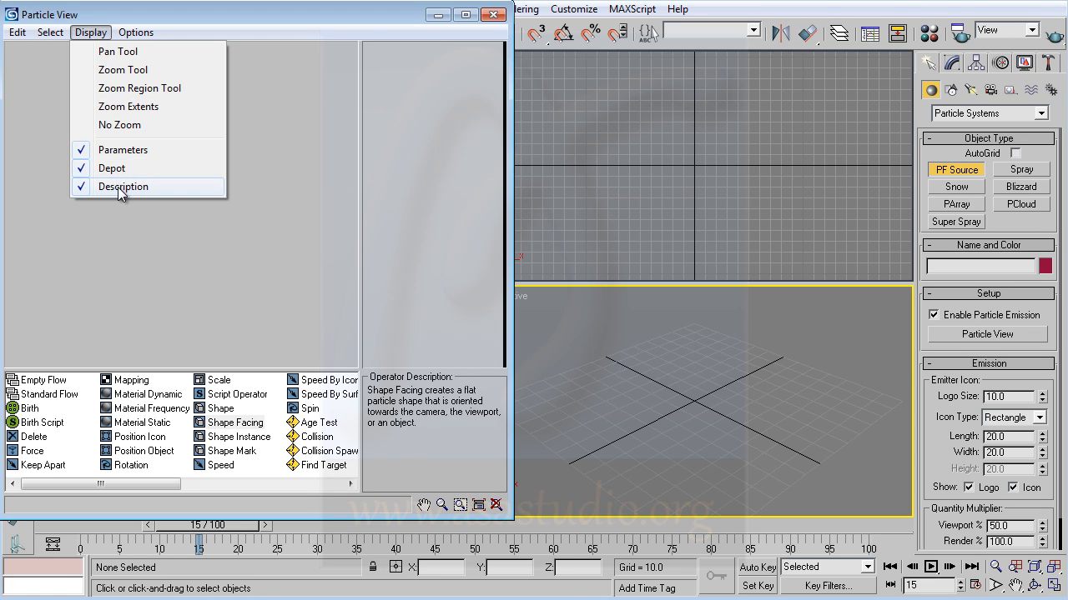
pyautogui.moveTo(135, 37)
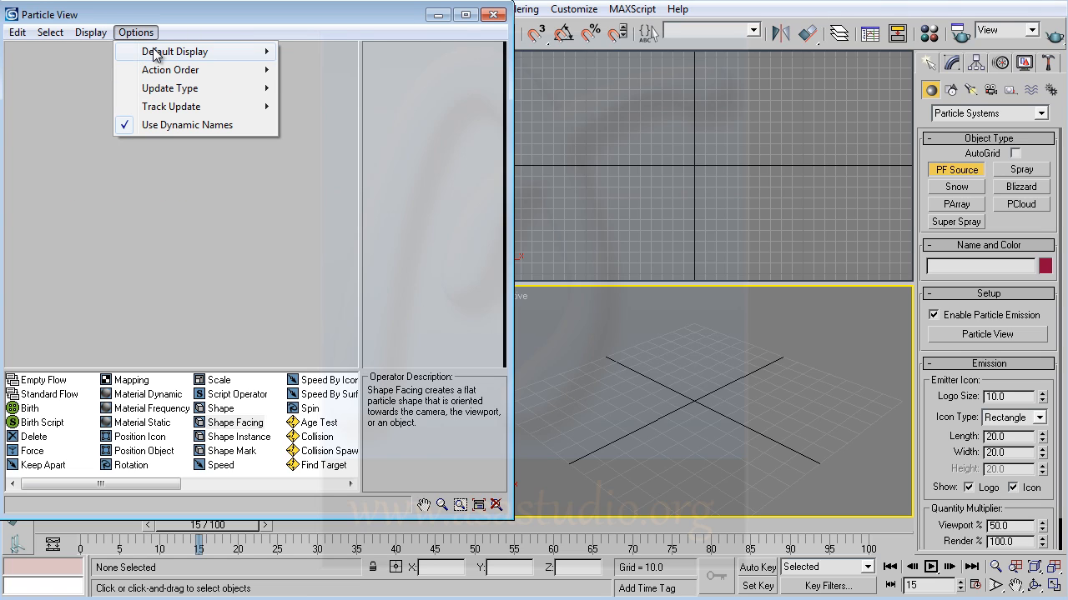
pyautogui.moveTo(155, 55)
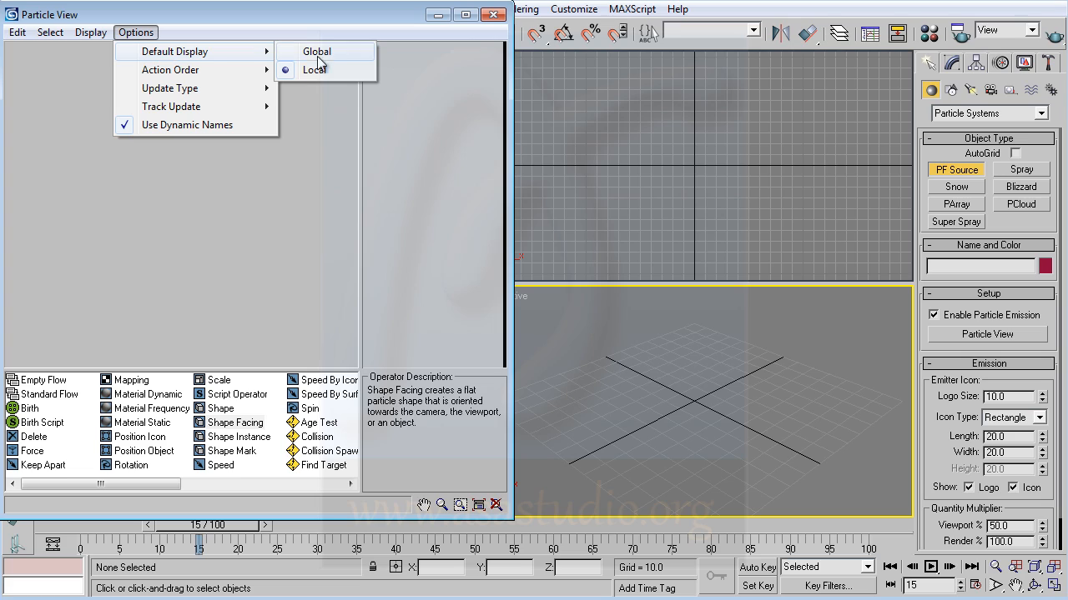
pyautogui.moveTo(191, 75)
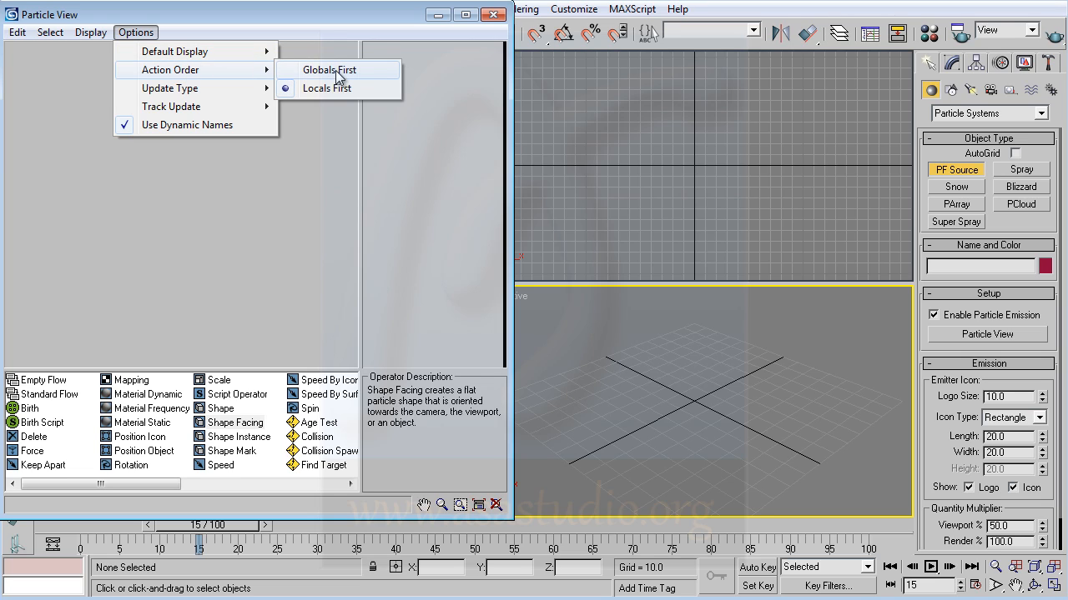
pyautogui.moveTo(207, 98)
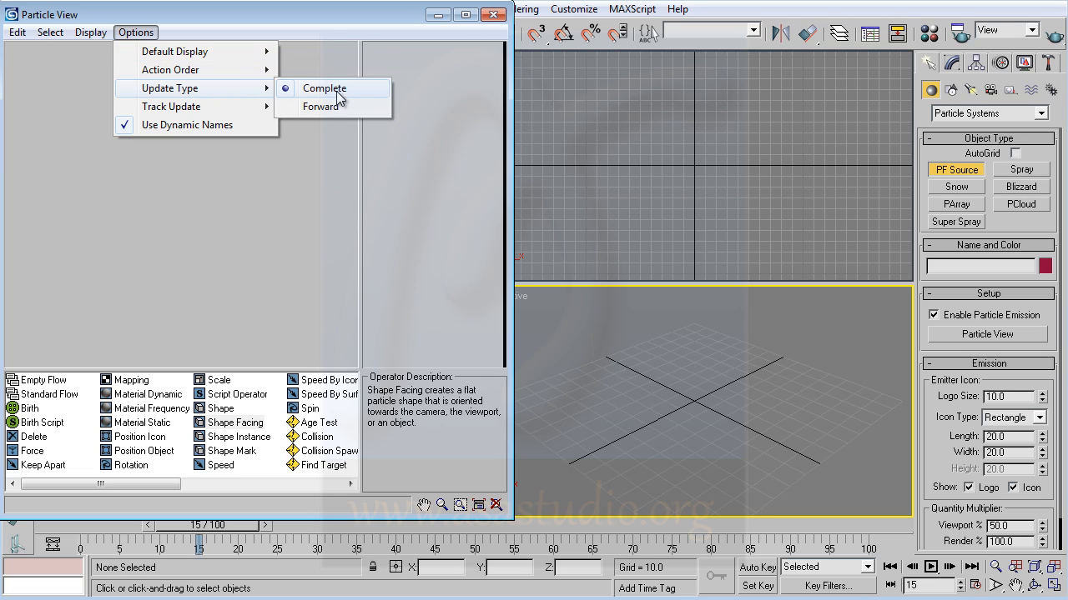
pyautogui.moveTo(271, 115)
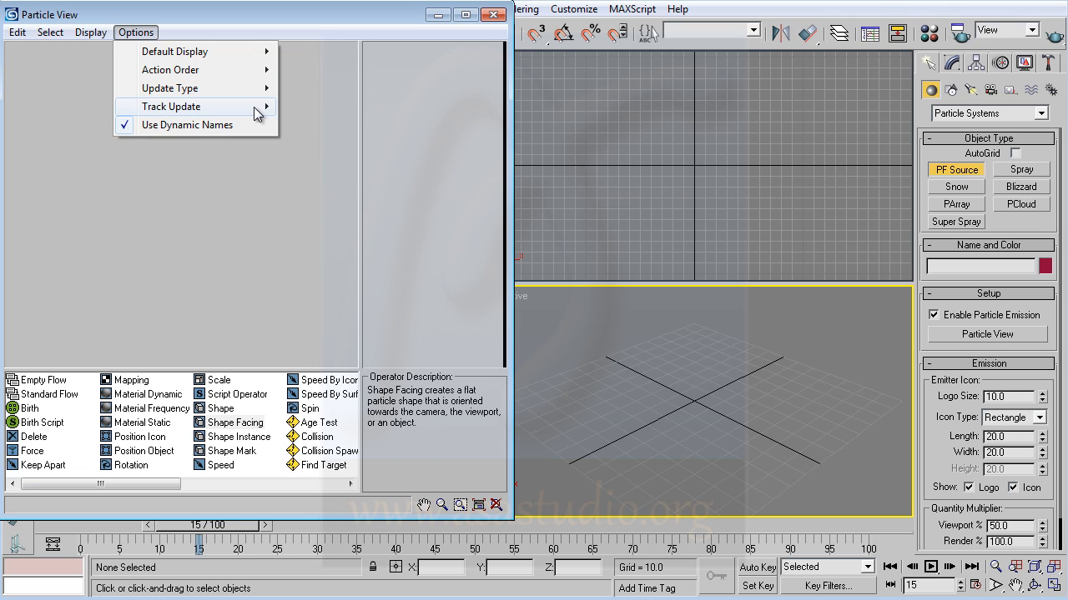
pyautogui.click(246, 242)
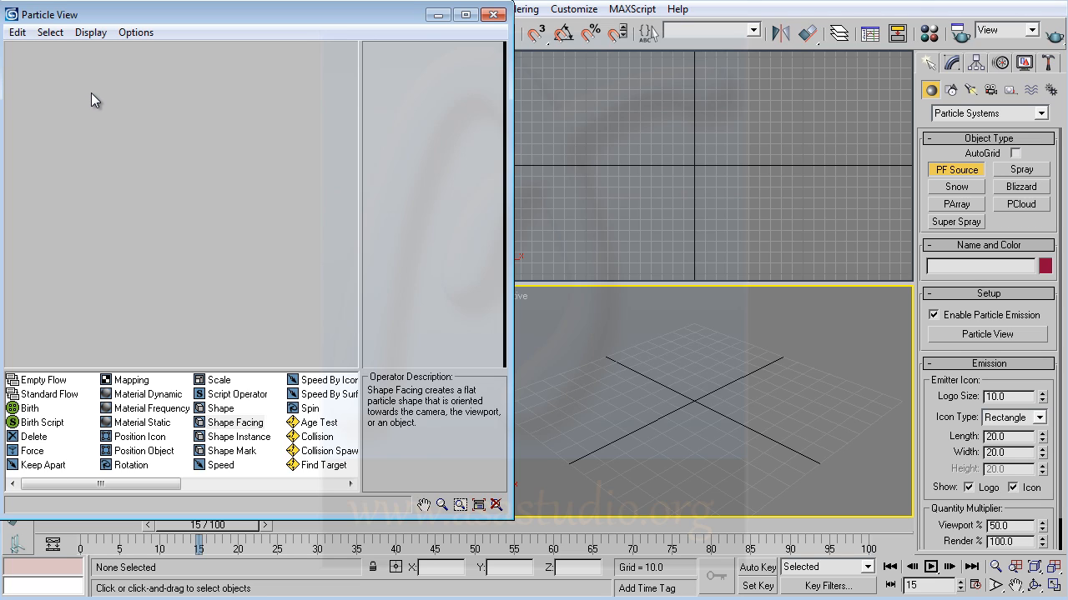
# - Bring up the description of Empty Flow, then turn the depot display off and back on
pyautogui.click(34, 383)
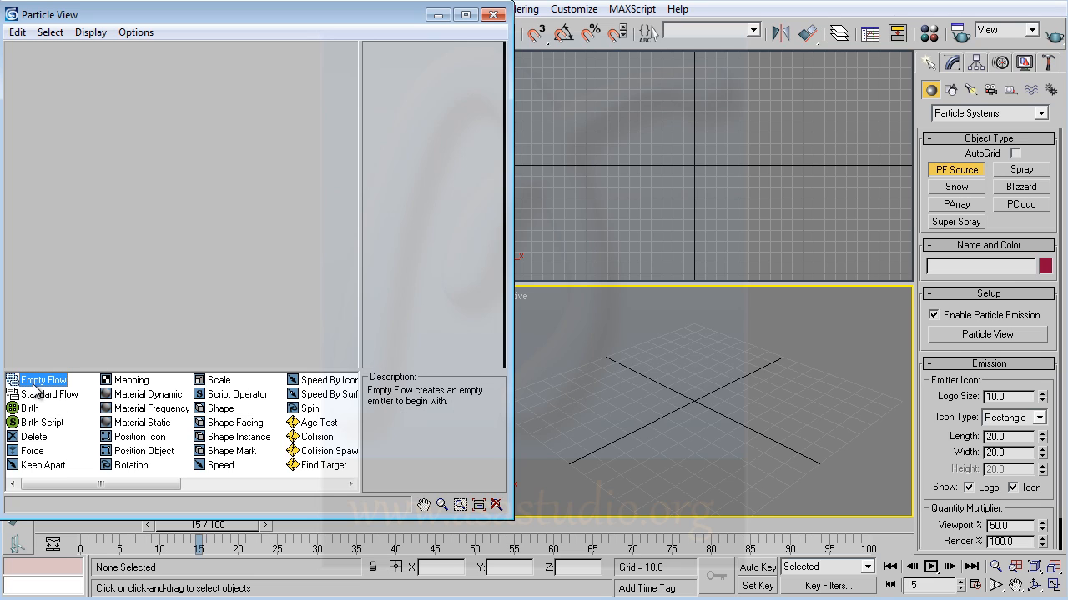
pyautogui.click(87, 32)
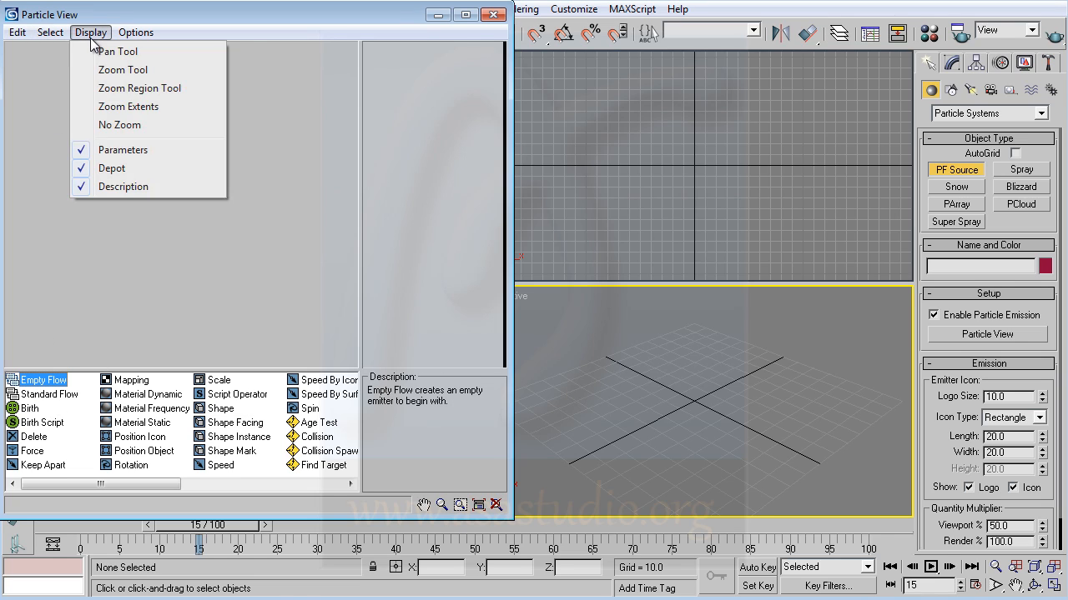
pyautogui.click(111, 169)
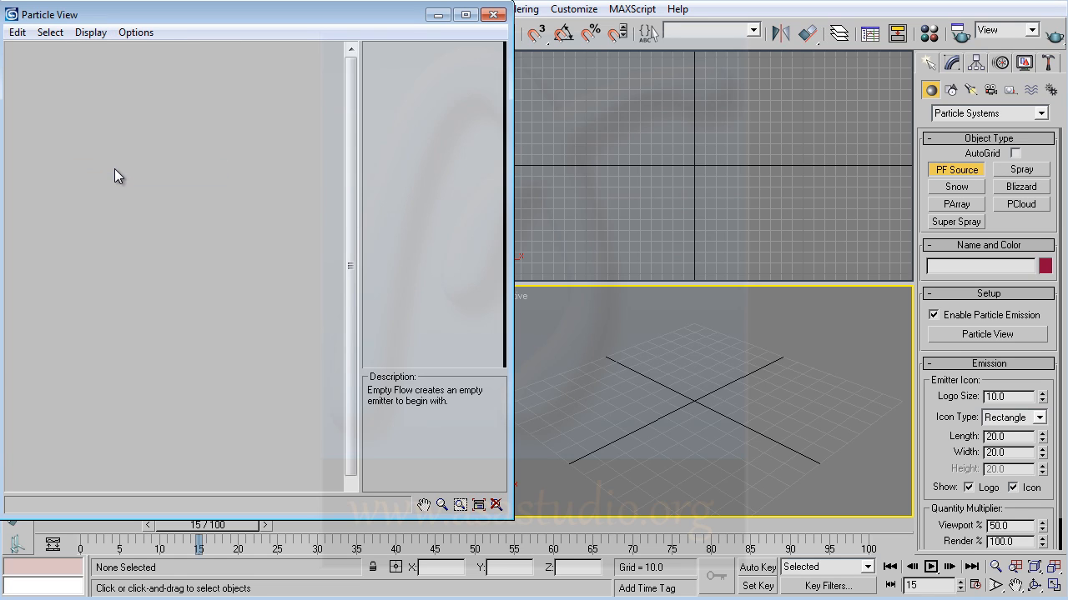
pyautogui.click(87, 31)
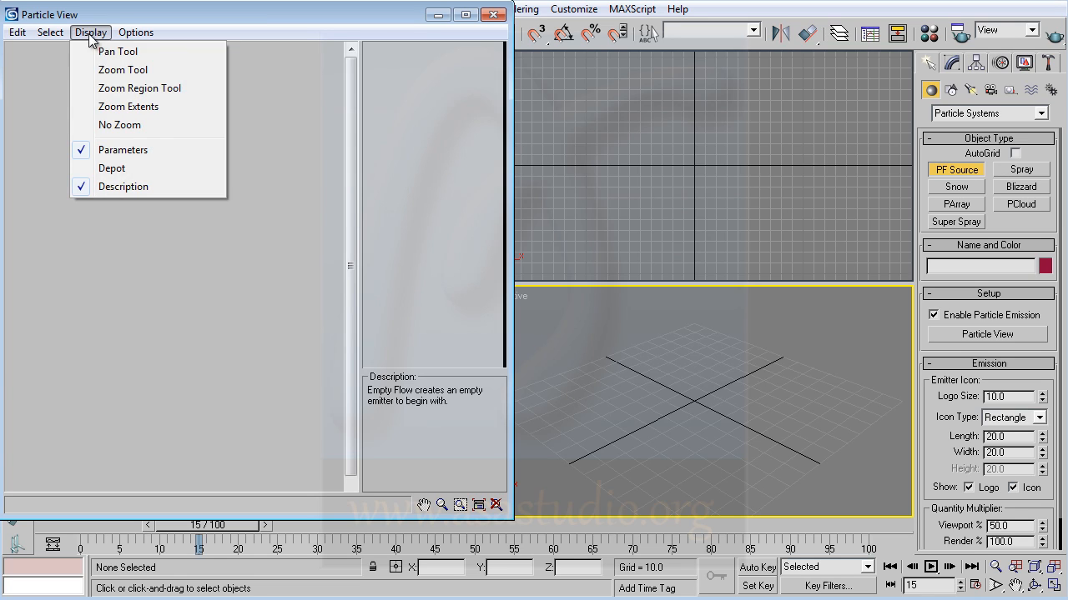
pyautogui.click(110, 169)
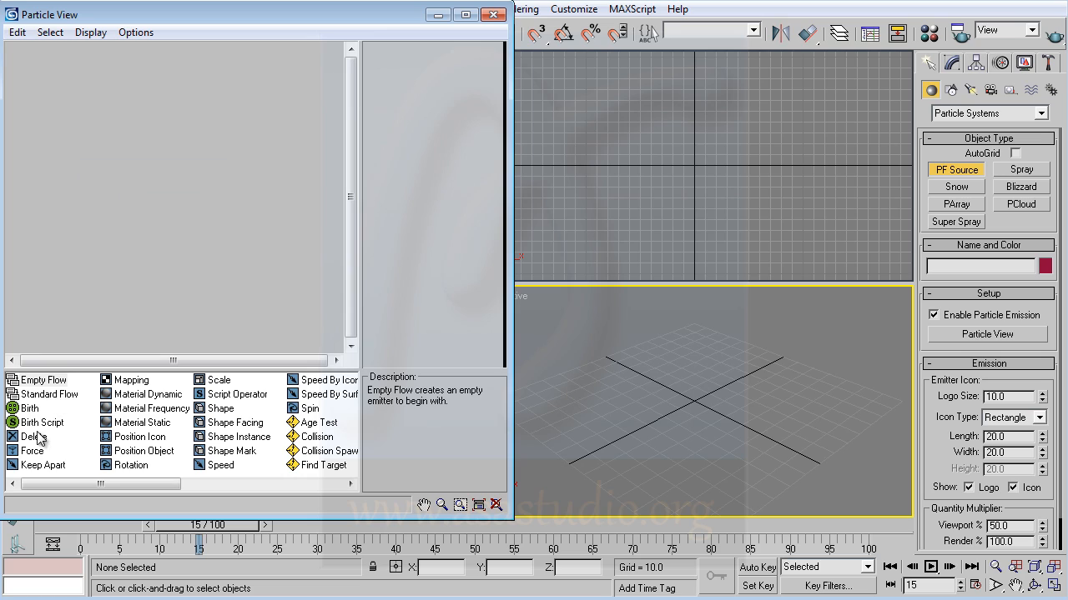
# - Read the depot descriptions of the Script Test, Send Out, Spawn and Speed Test tests
pyautogui.moveTo(32, 489); pyautogui.dragTo(210, 492)
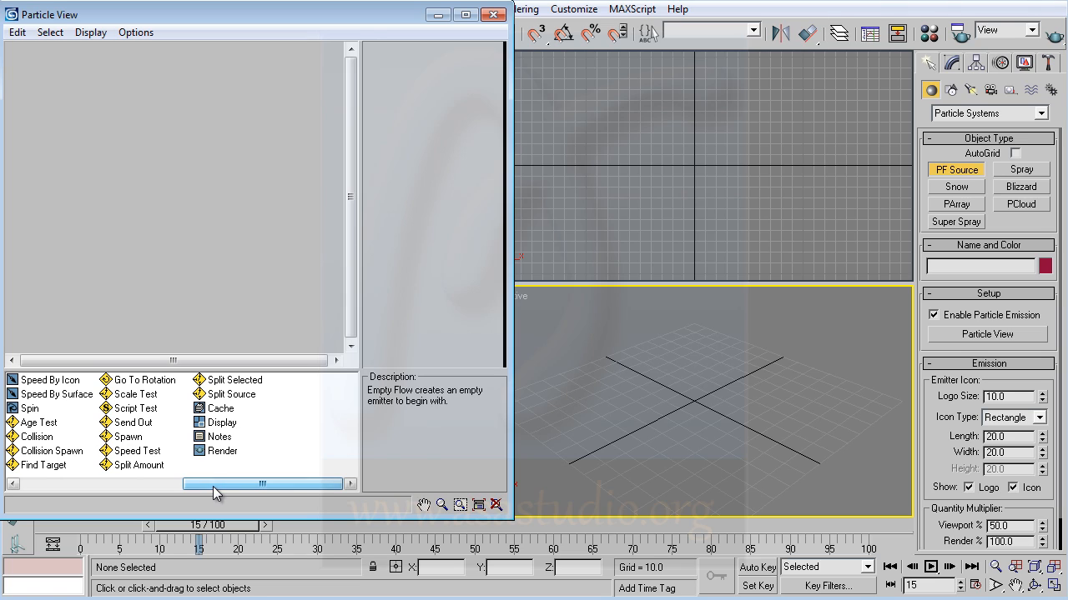
pyautogui.click(136, 409)
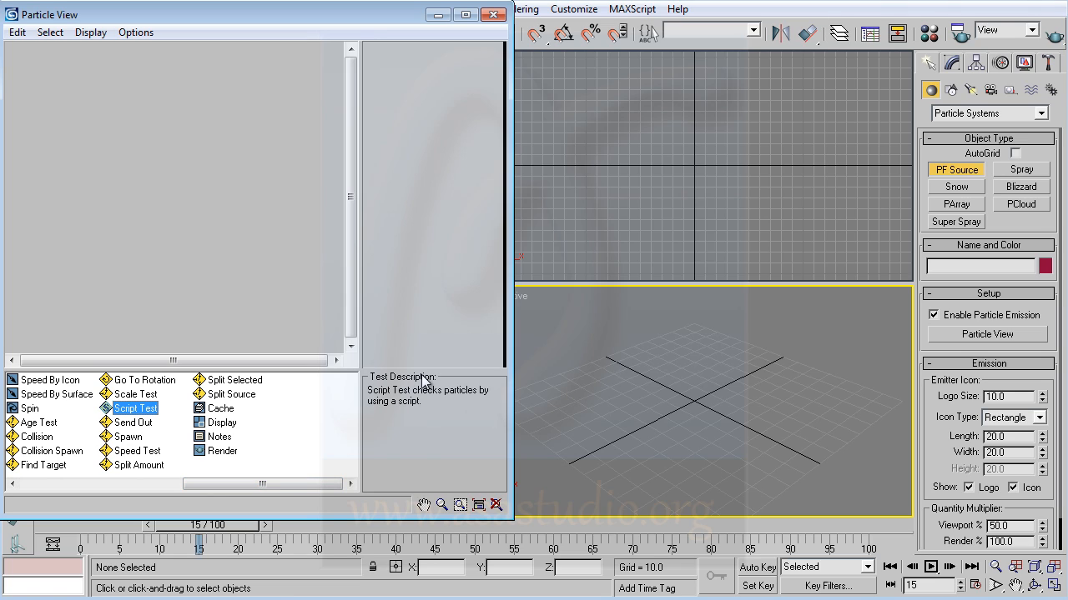
pyautogui.click(129, 423)
pyautogui.click(128, 437)
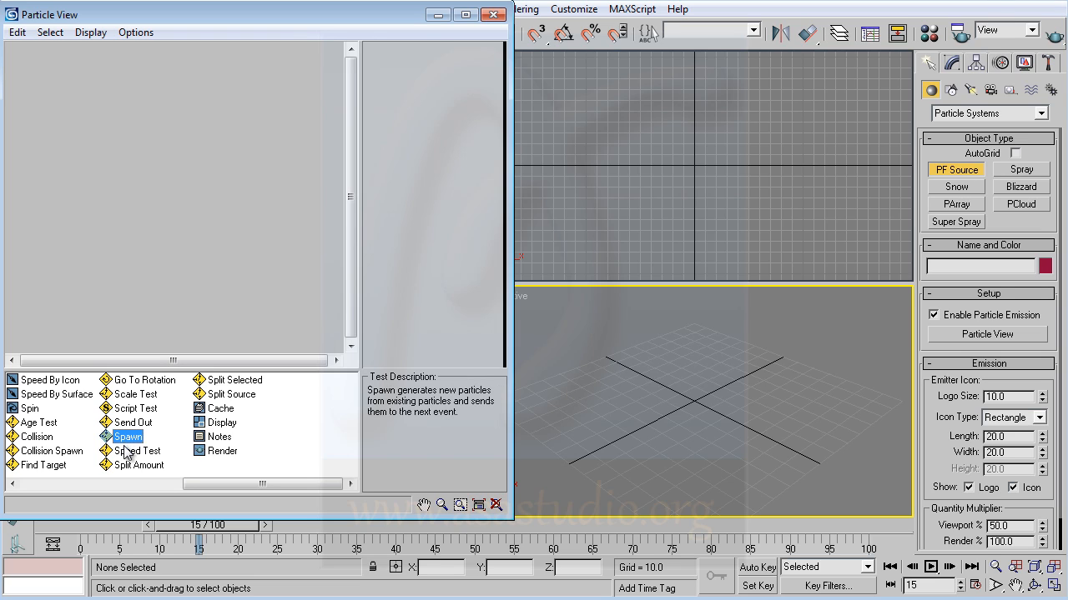
pyautogui.click(132, 451)
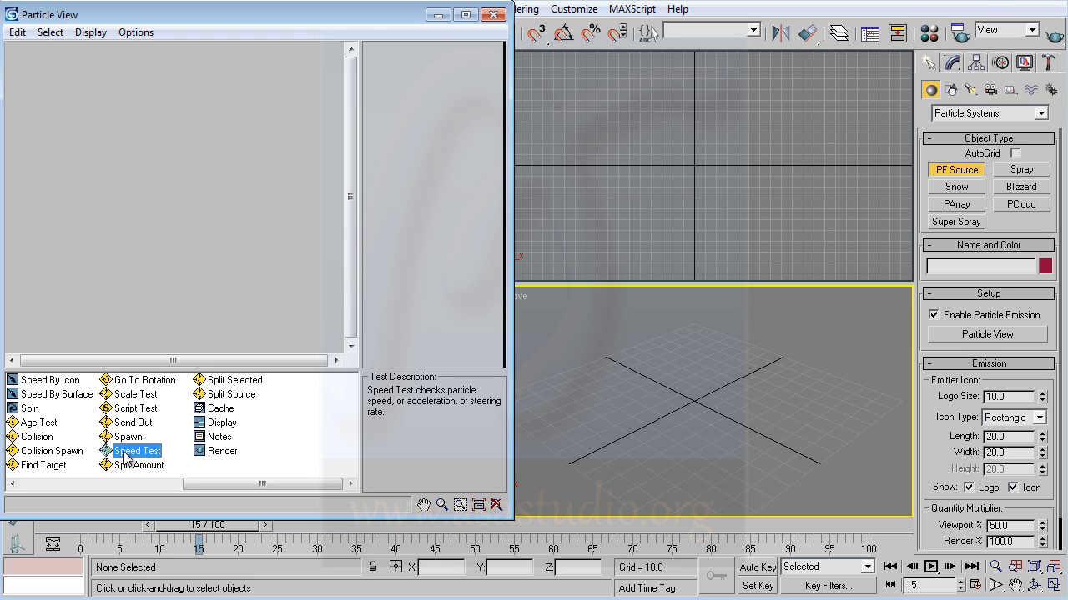
pyautogui.moveTo(407, 418); pyautogui.dragTo(368, 390)
pyautogui.moveTo(368, 390); pyautogui.dragTo(417, 424)
pyautogui.click(420, 423)
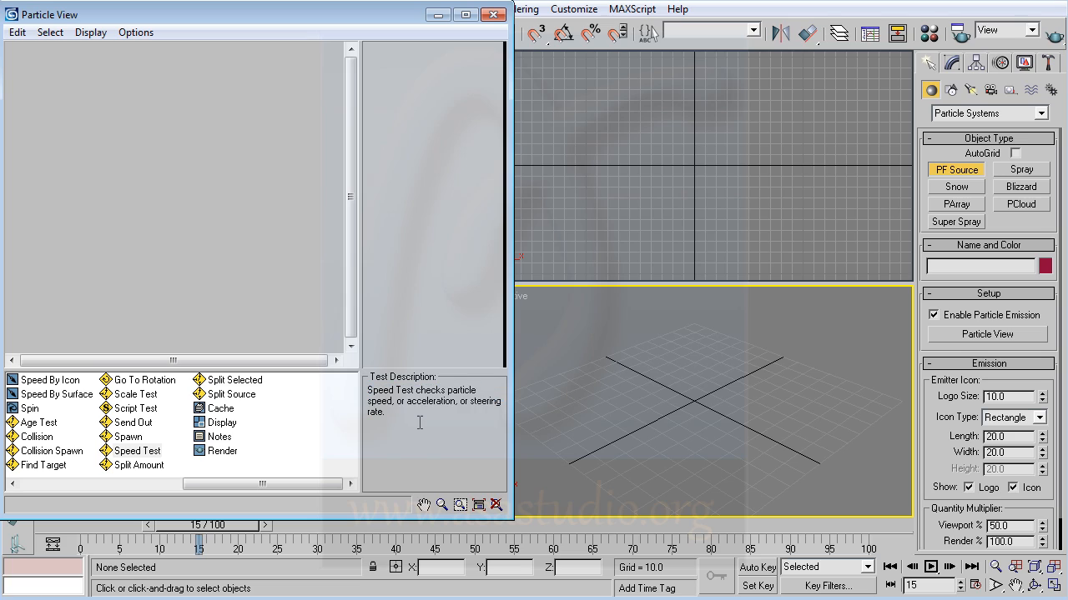
# - Read the depot descriptions of Display, Speed By Surface, Speed By Icon, Script Operator, Age Test and Material Dynamic
pyautogui.click(216, 426)
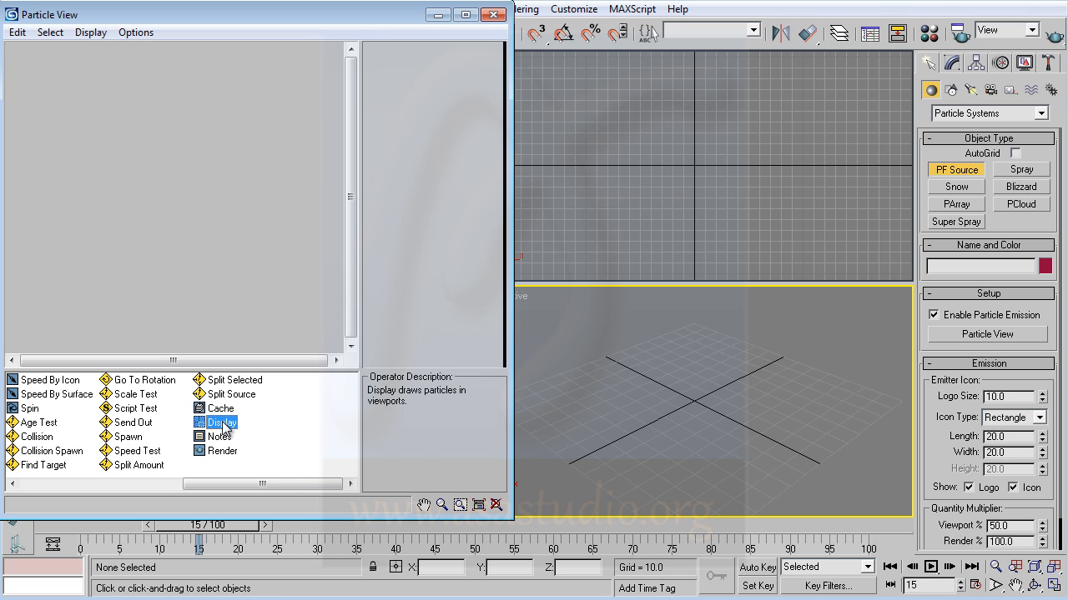
pyautogui.moveTo(289, 486); pyautogui.dragTo(195, 492)
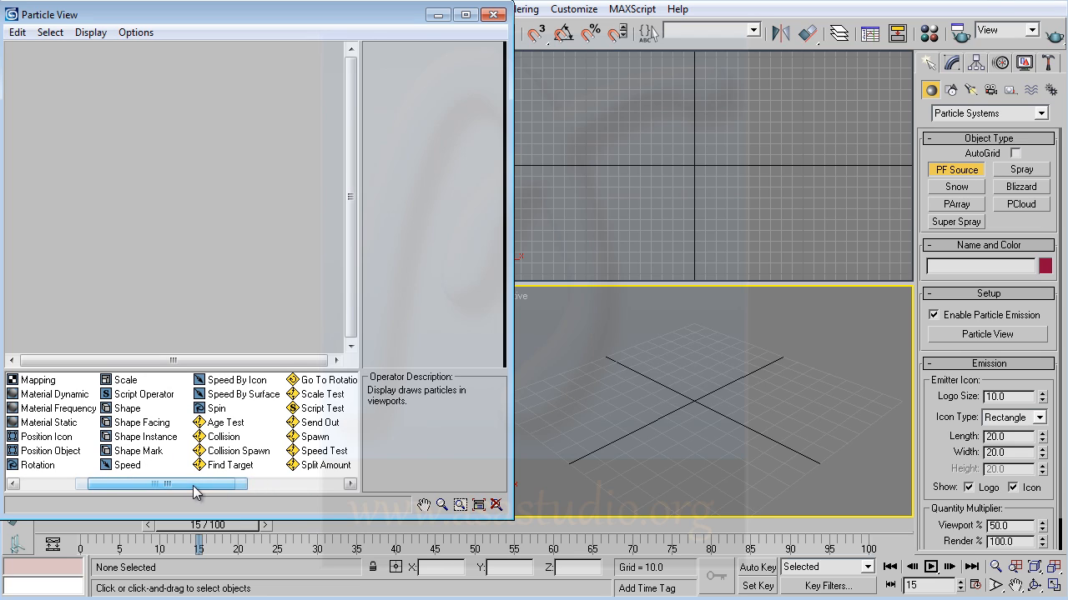
pyautogui.click(222, 396)
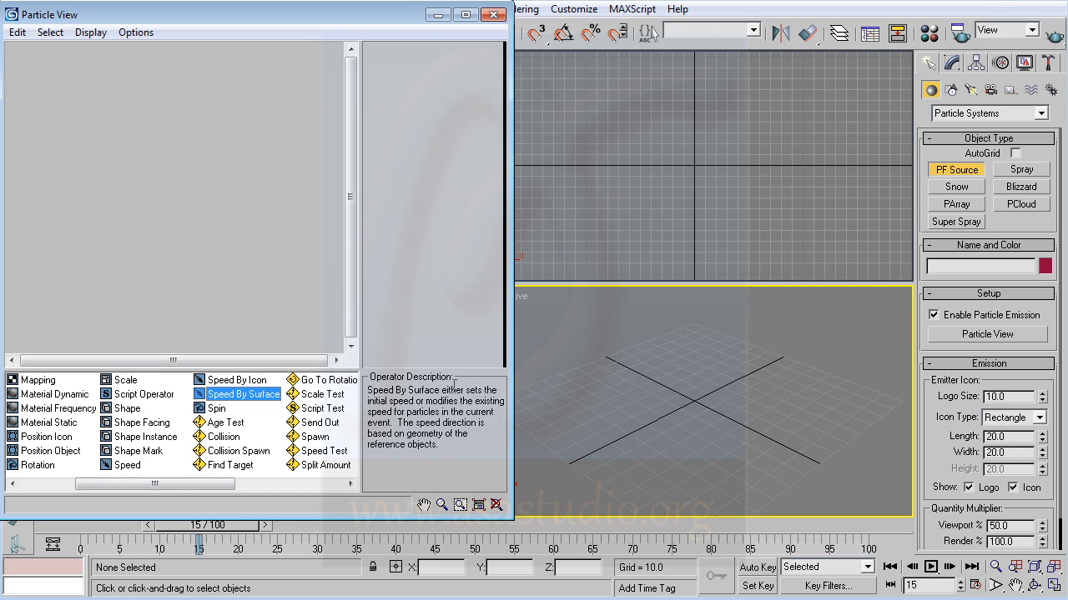
pyautogui.click(218, 382)
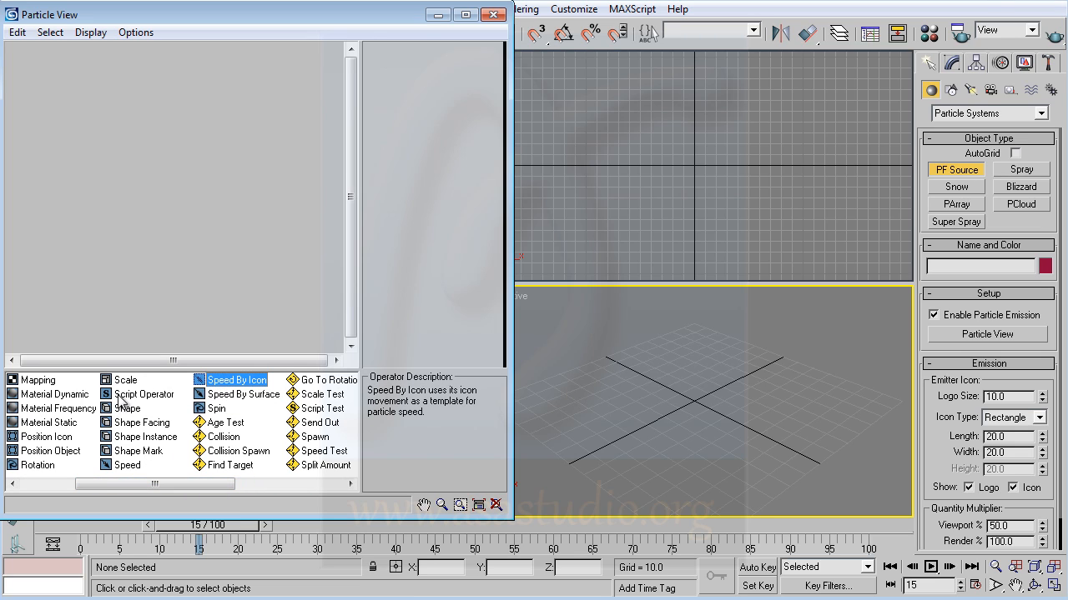
pyautogui.click(118, 397)
pyautogui.moveTo(155, 488); pyautogui.dragTo(71, 493)
pyautogui.click(302, 423)
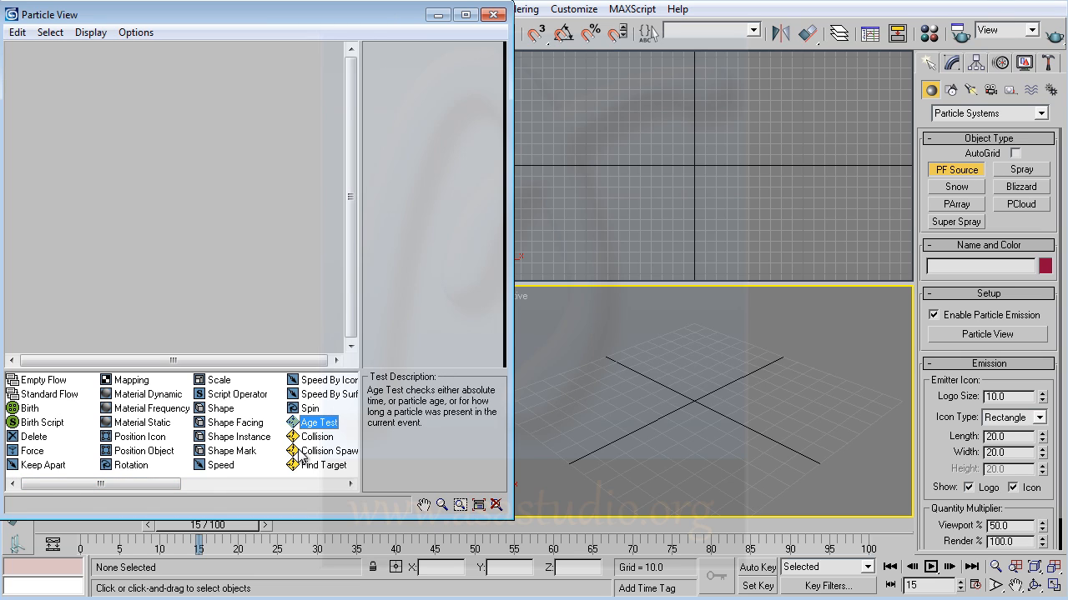
pyautogui.click(121, 395)
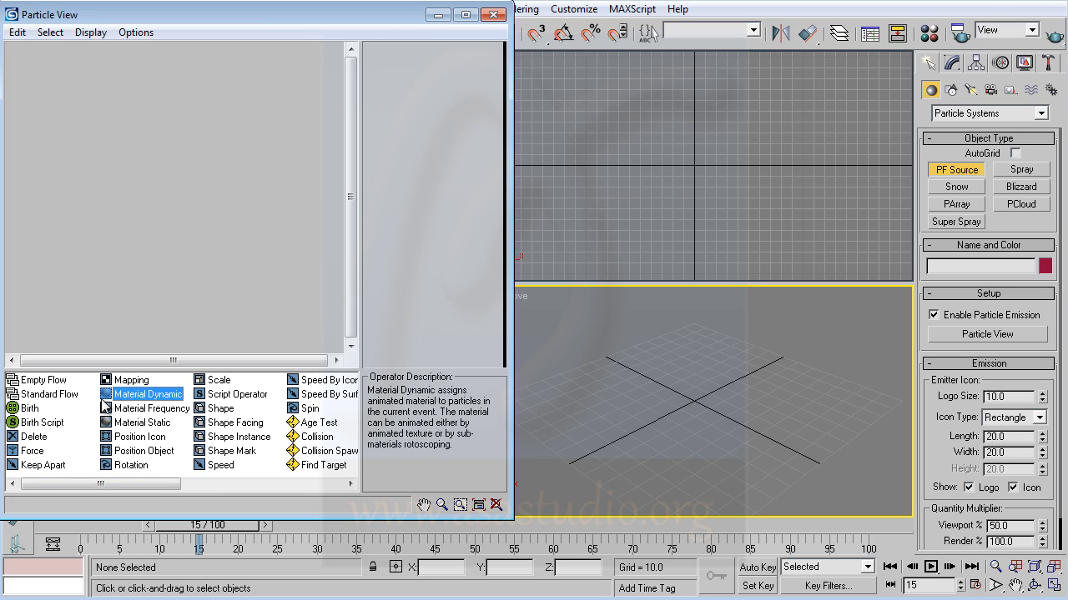
# - Add a Standard Flow to the upper part of the empty event display and move the timeline to frame 11
pyautogui.click(31, 396)
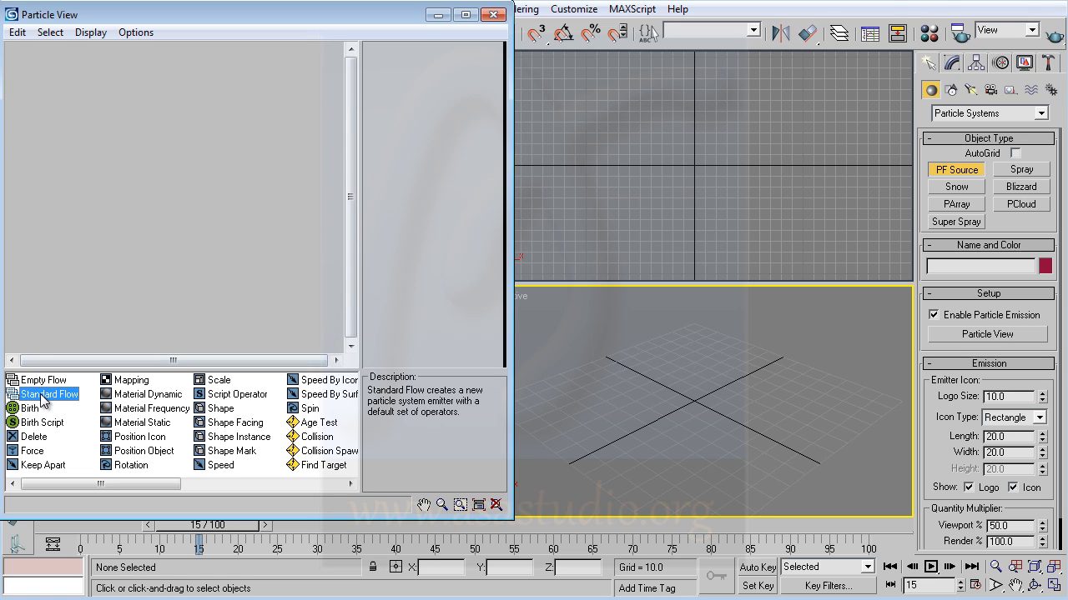
pyautogui.moveTo(42, 398); pyautogui.dragTo(47, 70)
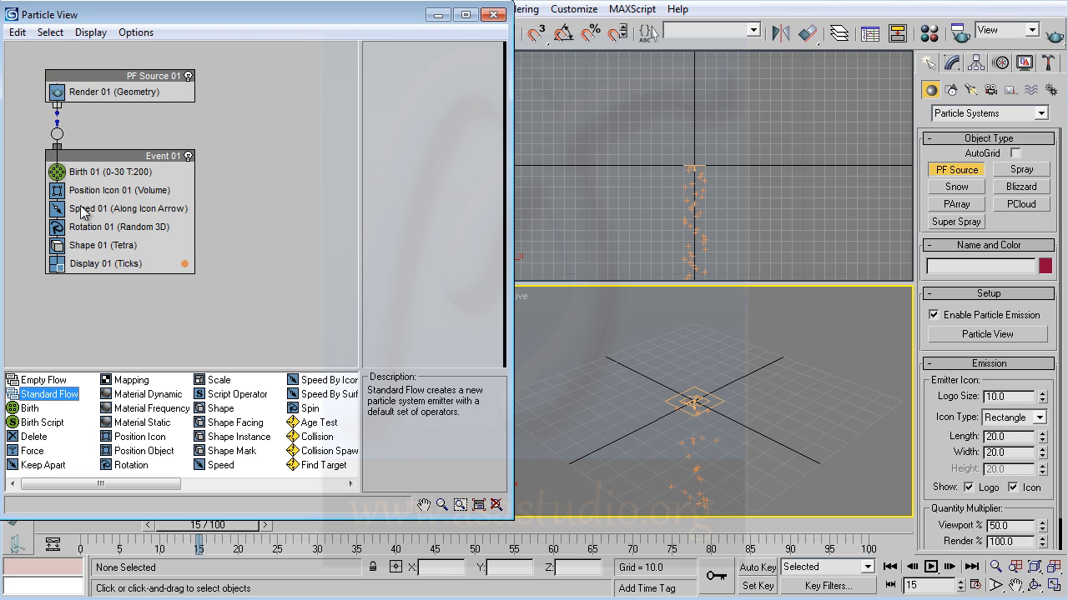
pyautogui.moveTo(215, 527); pyautogui.dragTo(192, 531)
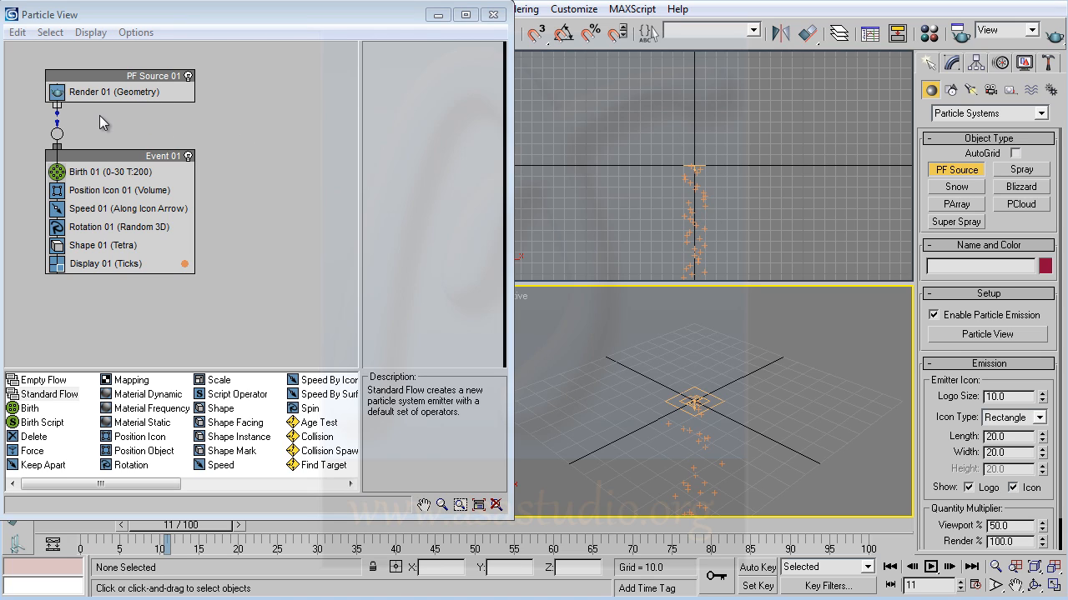
# - Examine the parameters of the PF Source and its Render, Birth, Position Icon, Speed and Rotation operators
pyautogui.click(93, 73)
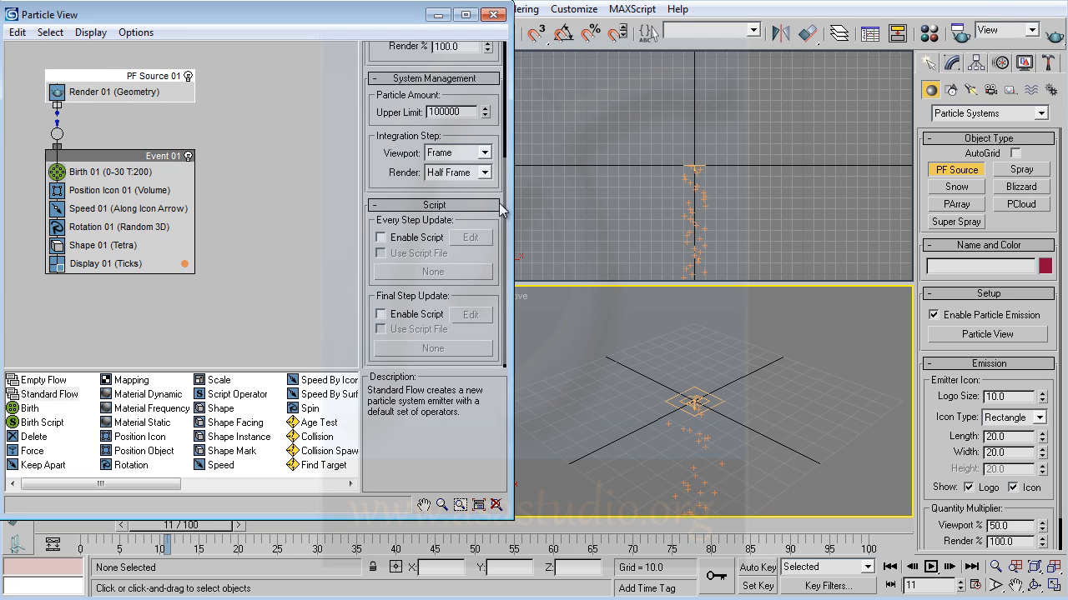
pyautogui.moveTo(506, 215); pyautogui.dragTo(501, 79)
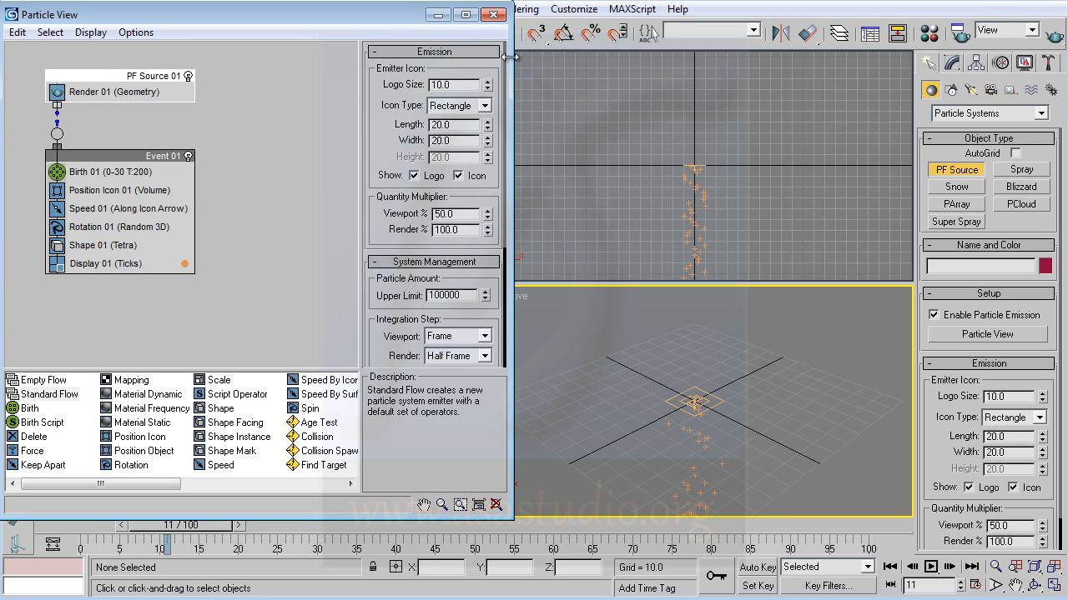
pyautogui.click(122, 93)
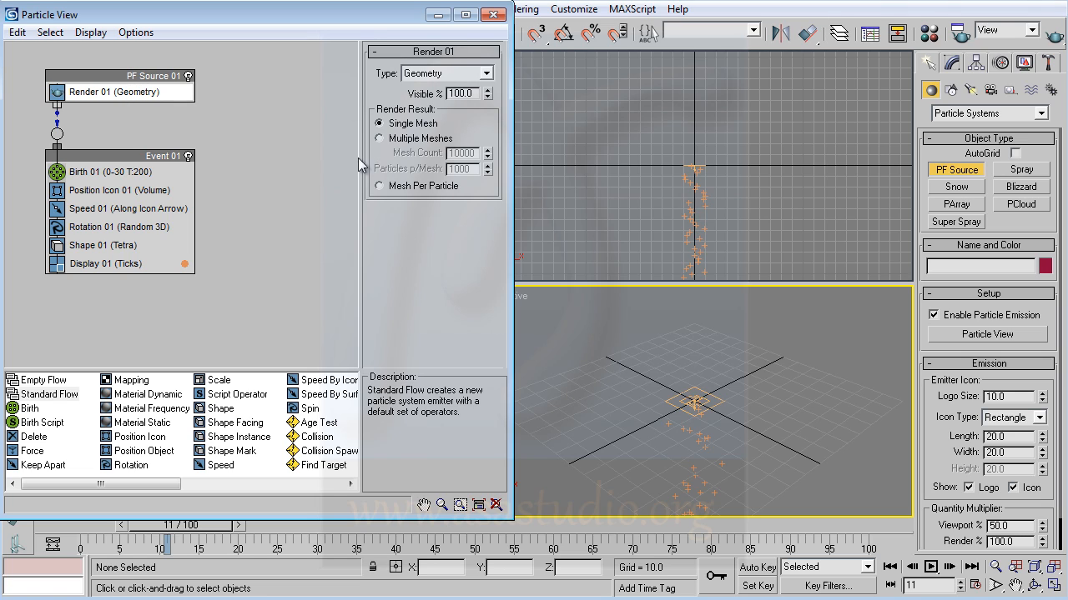
pyautogui.click(110, 171)
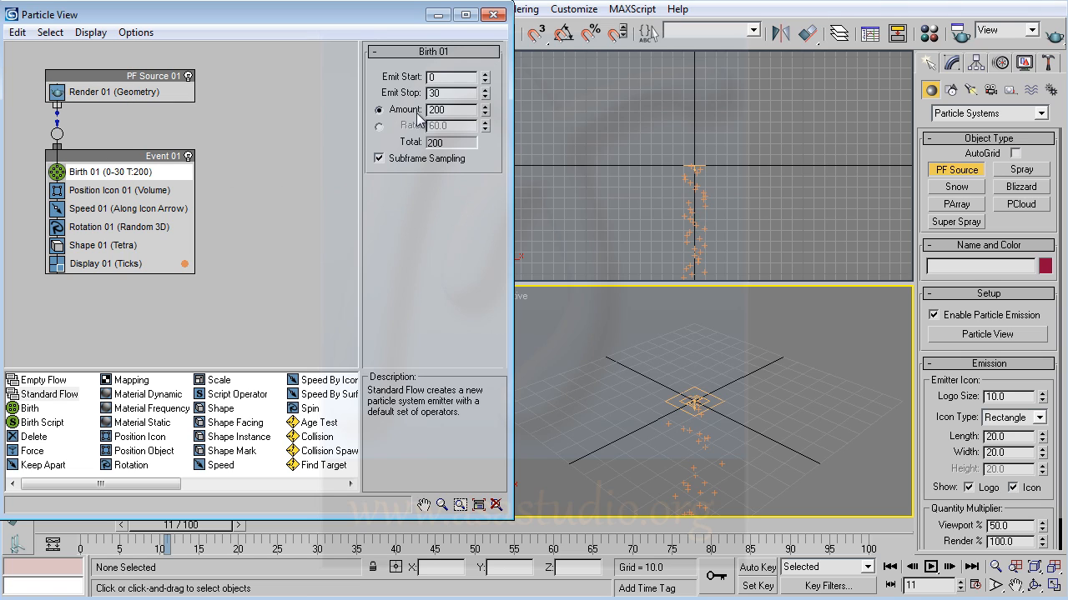
pyautogui.click(115, 193)
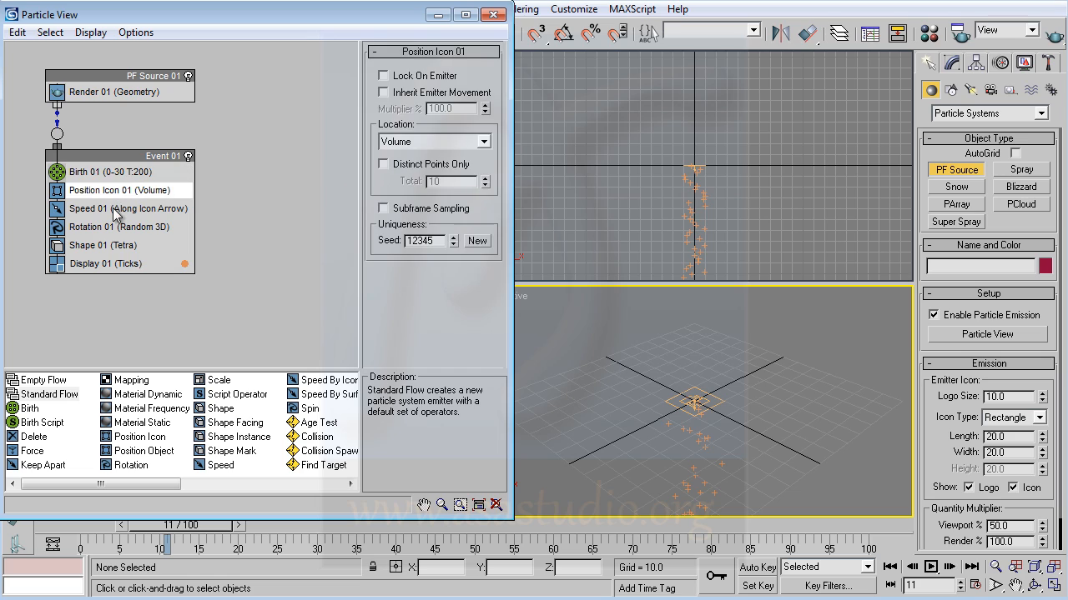
pyautogui.click(115, 210)
pyautogui.click(118, 226)
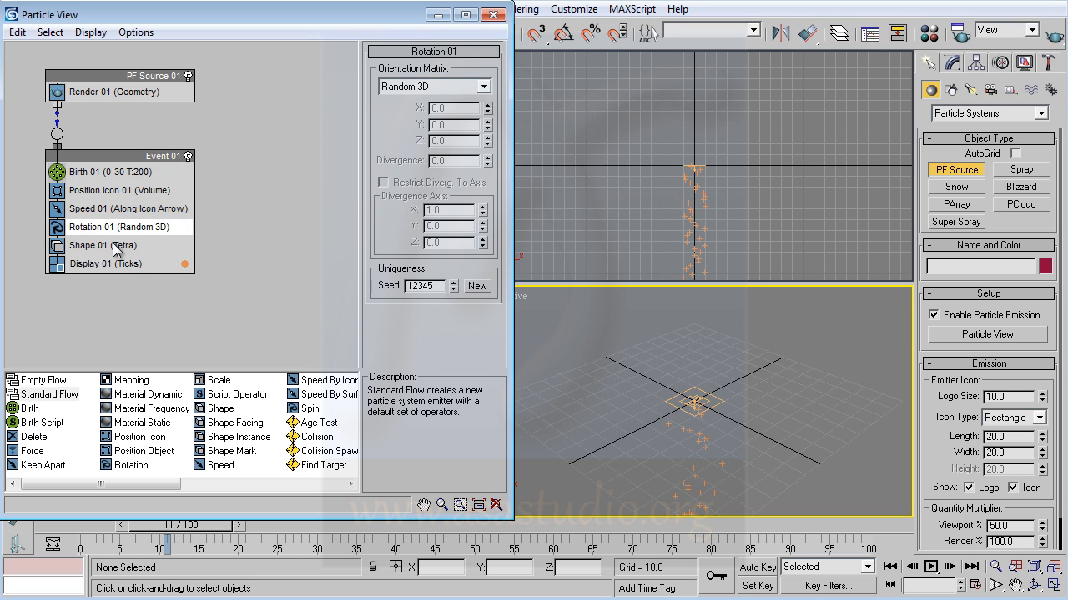
# - Examine the Shape operator's available shapes, and review the Display and Position Icon parameters of the first event
pyautogui.click(117, 247)
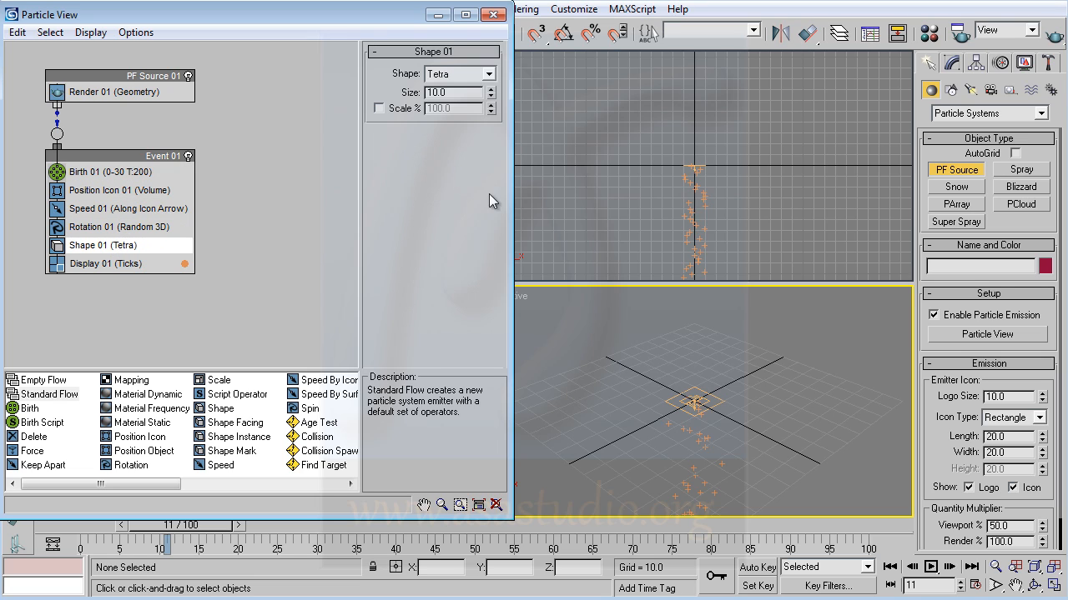
pyautogui.click(491, 74)
pyautogui.click(473, 151)
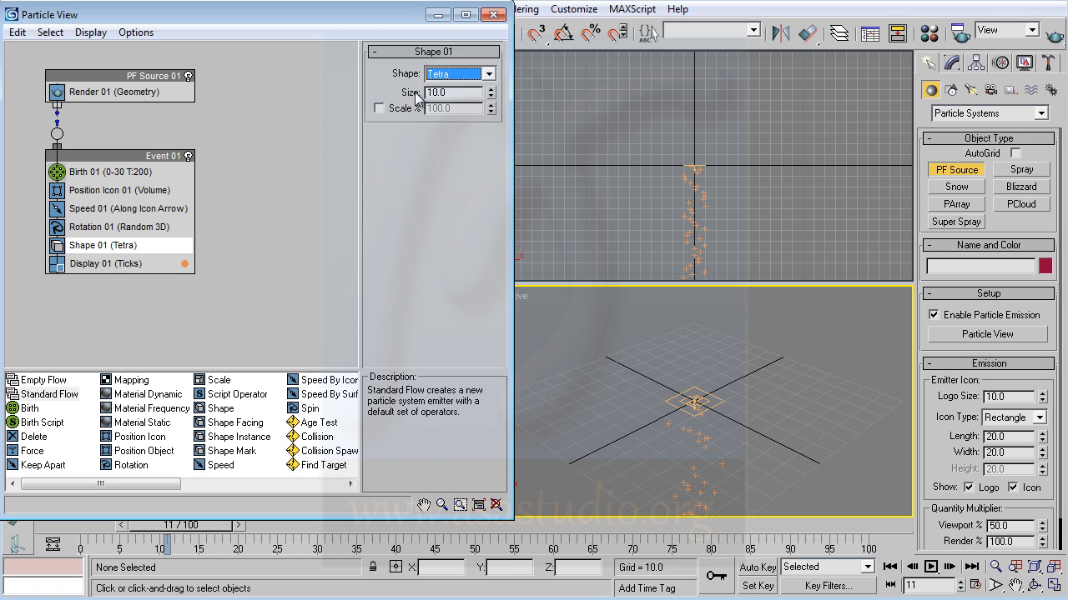
pyautogui.click(492, 74)
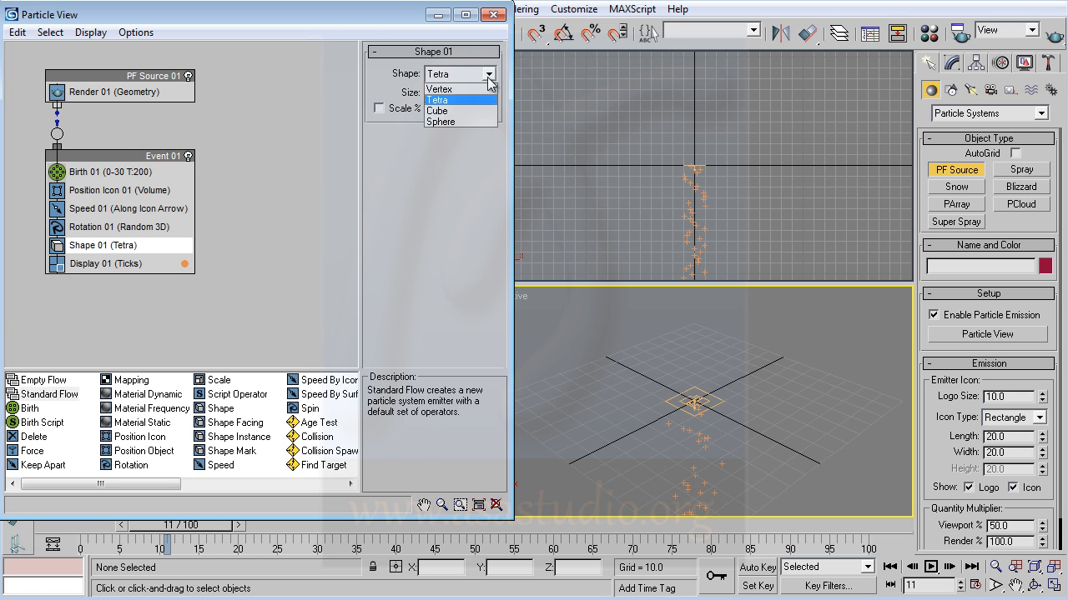
pyautogui.click(438, 197)
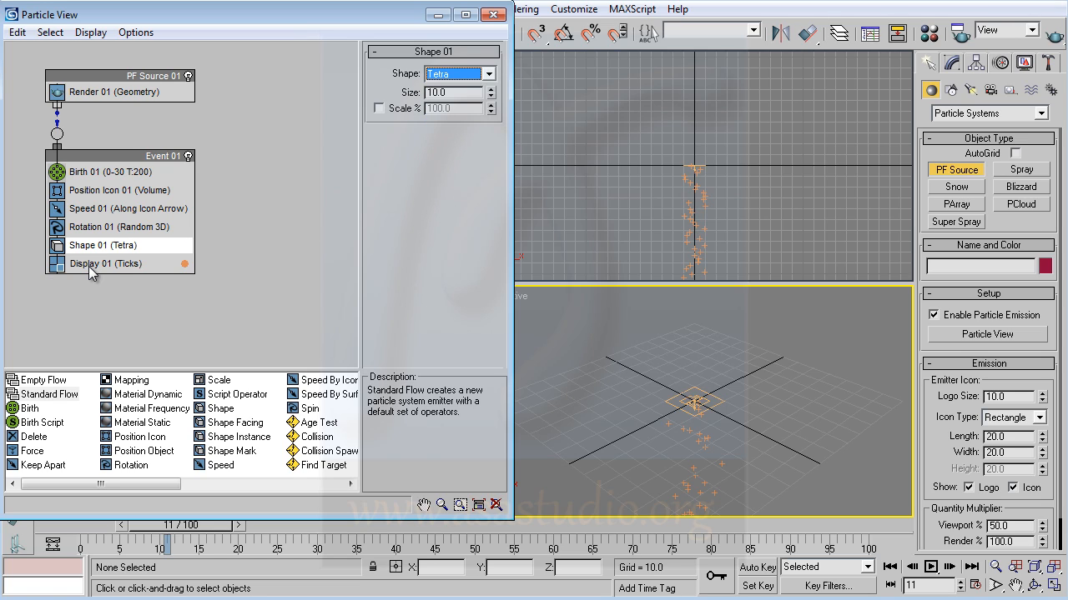
pyautogui.click(89, 265)
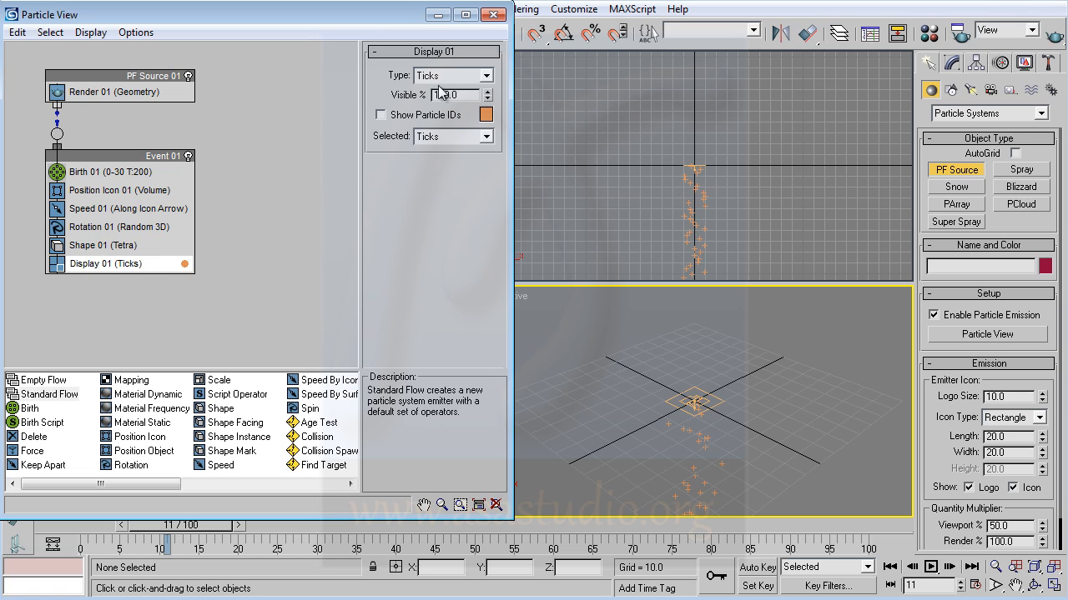
pyautogui.click(110, 192)
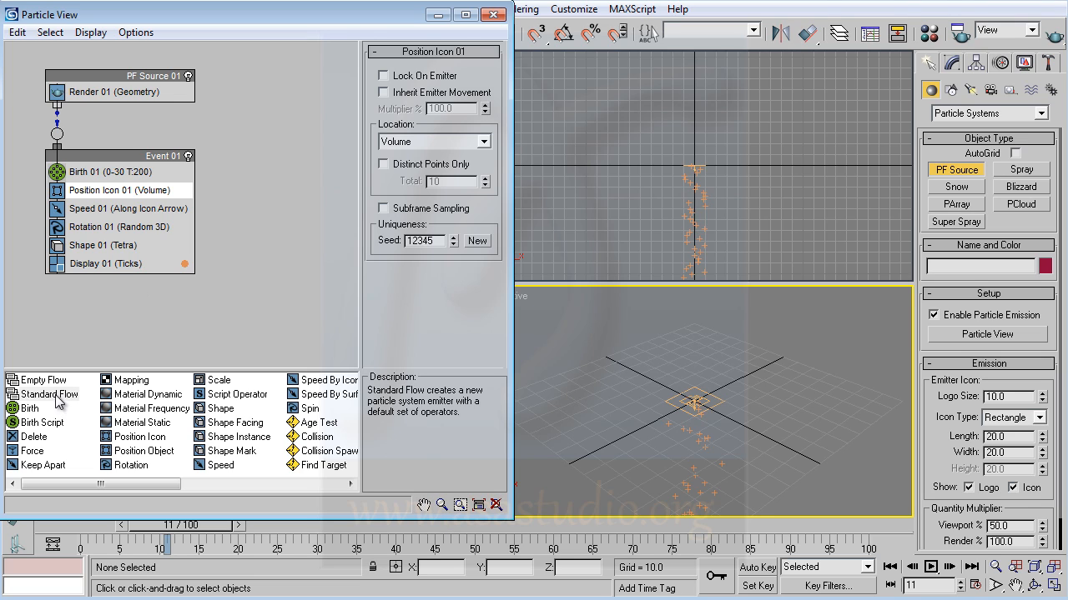
# - Add two more Standard Flows to the event display, side by side beyond the first flow
pyautogui.moveTo(58, 402); pyautogui.dragTo(252, 148)
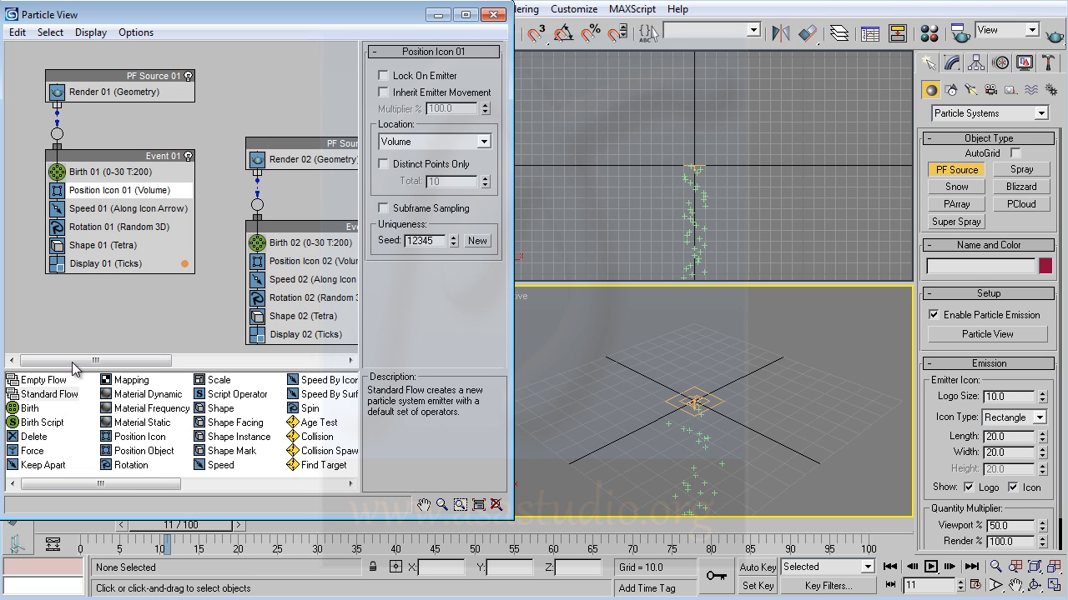
pyautogui.moveTo(76, 362); pyautogui.dragTo(201, 362)
pyautogui.moveTo(32, 394); pyautogui.dragTo(238, 139)
pyautogui.moveTo(219, 360); pyautogui.dragTo(90, 360)
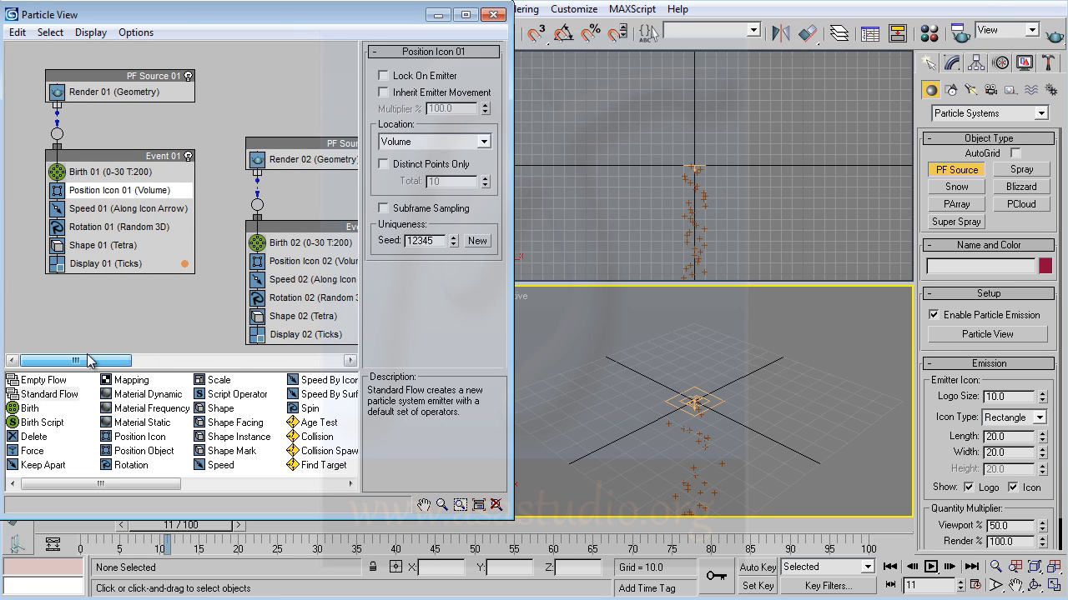
# - Pan the event display with the Pan tool to bring the third flow into view
pyautogui.click(424, 505)
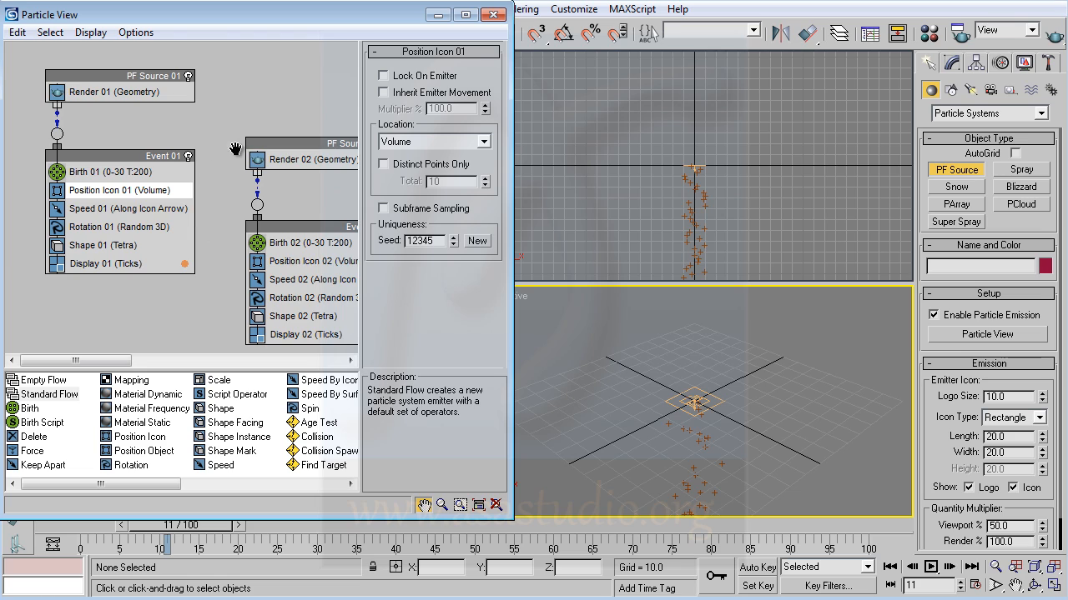
pyautogui.moveTo(232, 155); pyautogui.dragTo(73, 159)
pyautogui.moveTo(267, 105); pyautogui.dragTo(101, 95)
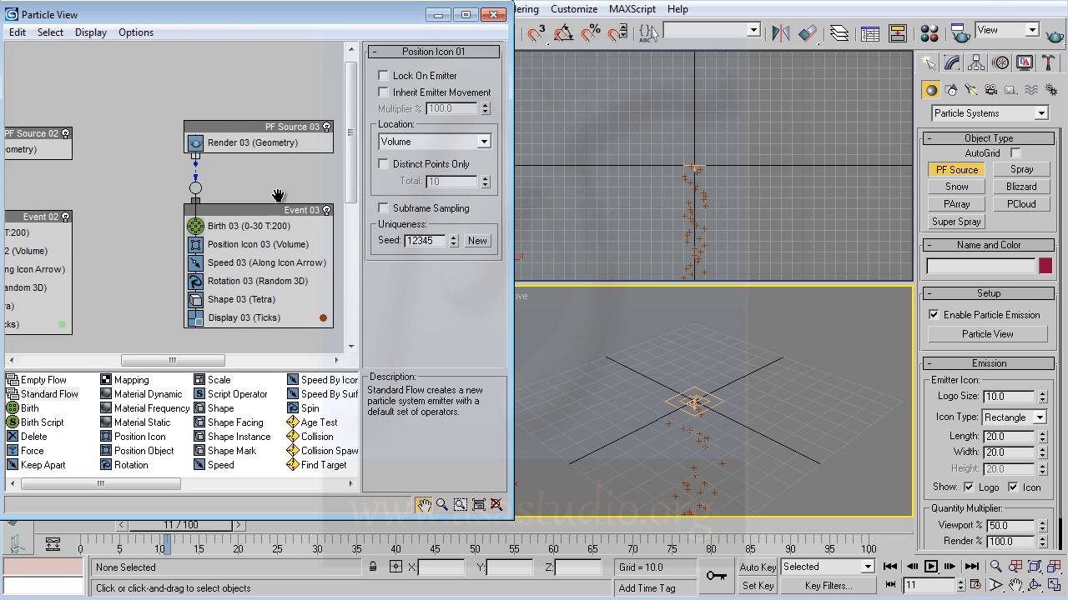
# - Pan the event display further along the third flow, and zoom out with the Zoom tool until all three flows fit
pyautogui.moveTo(281, 179); pyautogui.dragTo(204, 146)
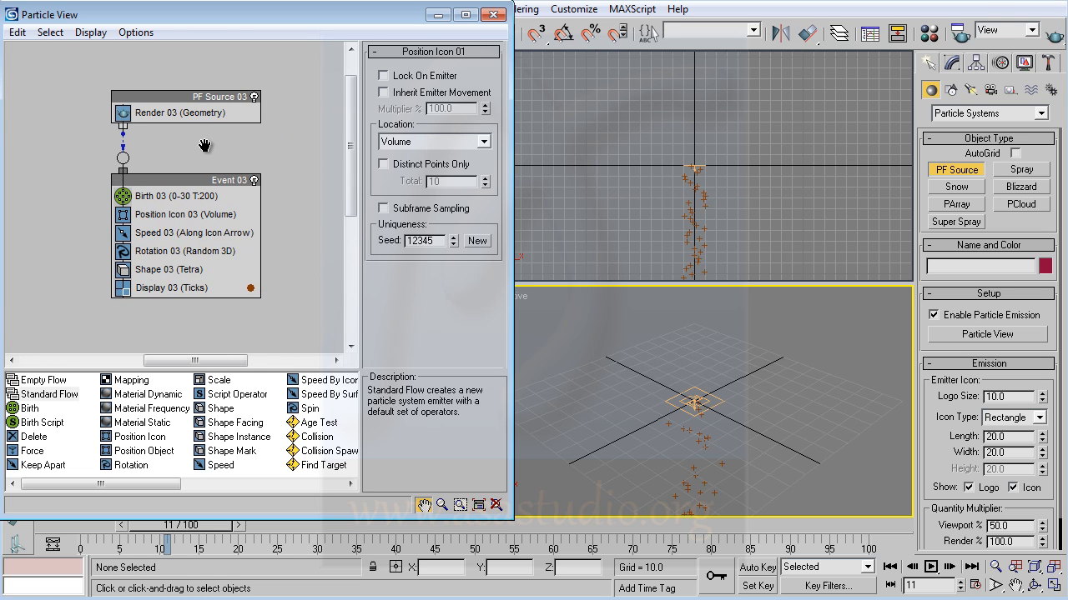
pyautogui.click(442, 506)
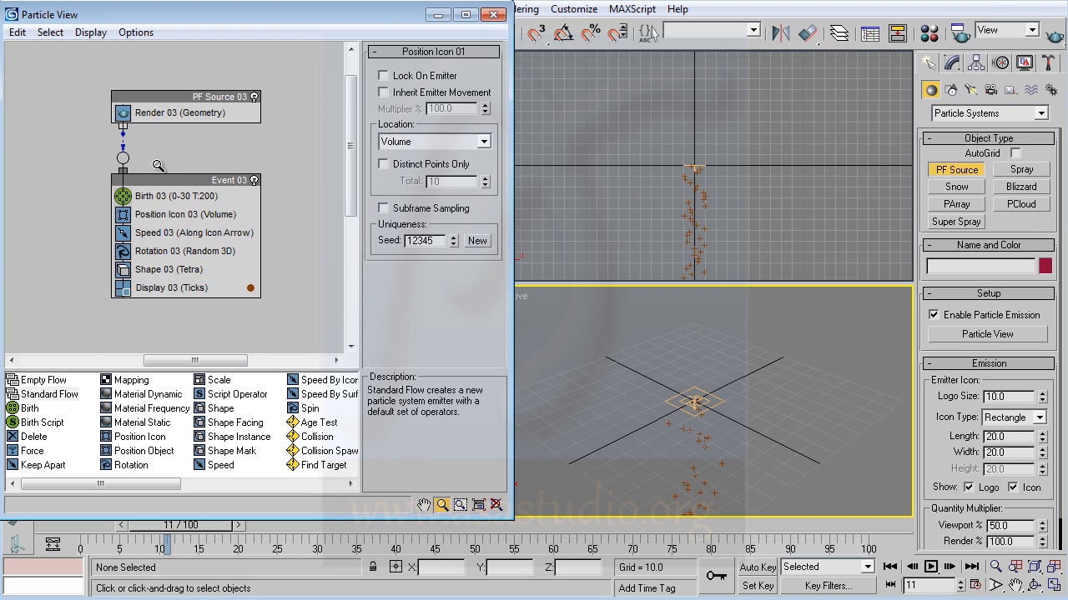
pyautogui.moveTo(160, 166); pyautogui.dragTo(145, 368)
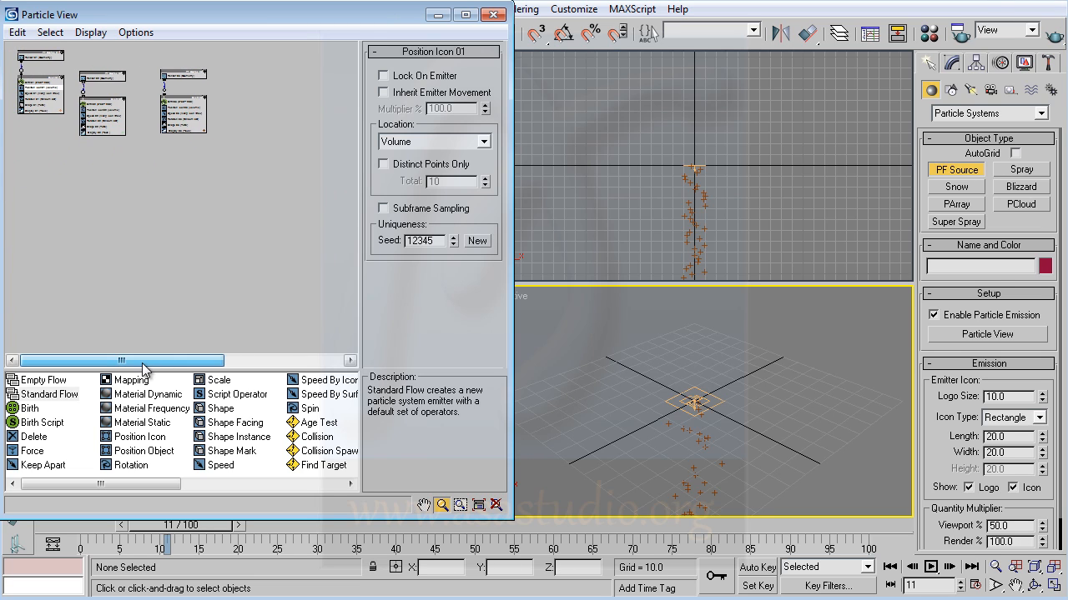
pyautogui.moveTo(56, 137); pyautogui.dragTo(56, 146)
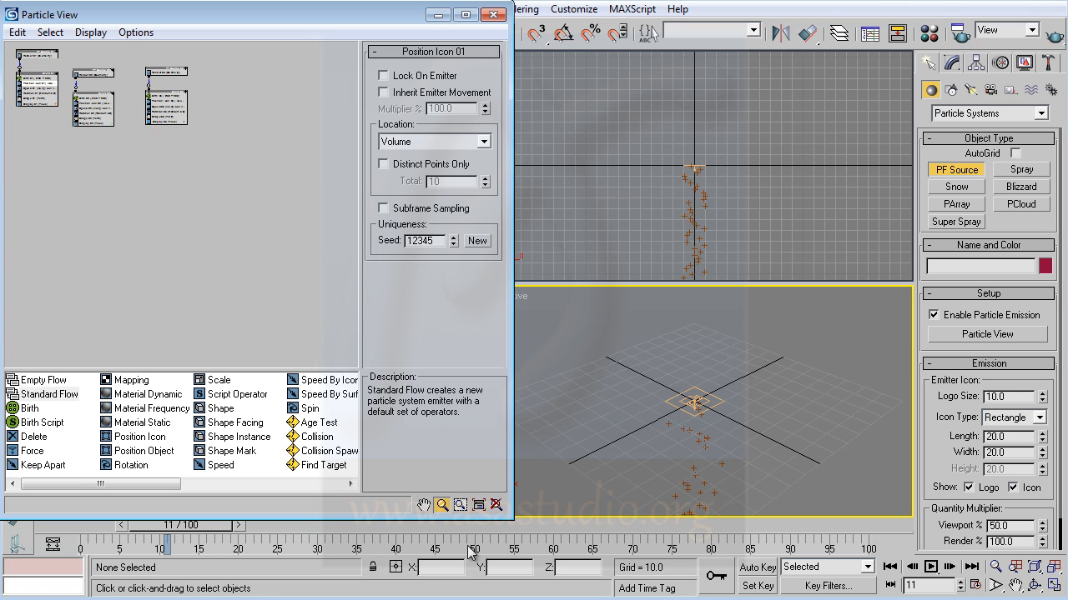
# - Magnify the third flow with repeated Region Zooms around its PF Source and Event 03 until its operators are readable
pyautogui.click(460, 505)
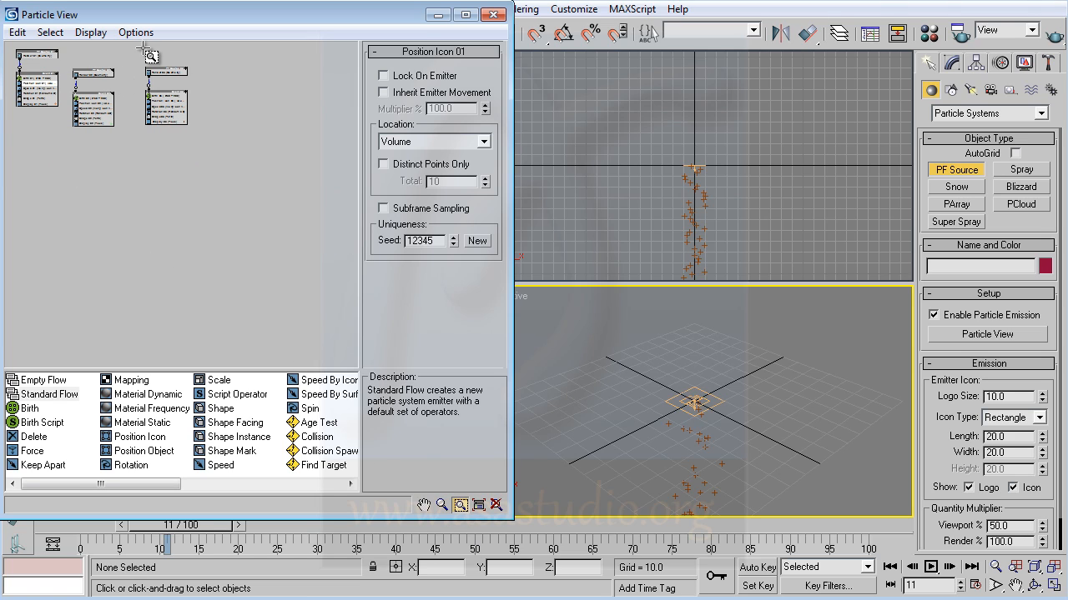
pyautogui.moveTo(140, 50); pyautogui.dragTo(210, 141)
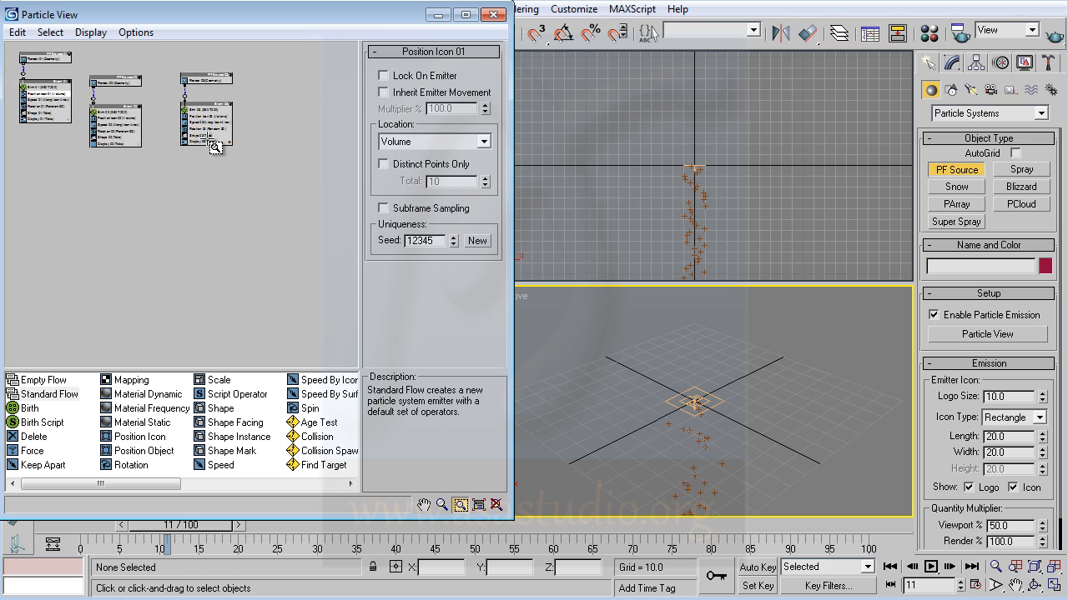
pyautogui.moveTo(162, 57); pyautogui.dragTo(248, 168)
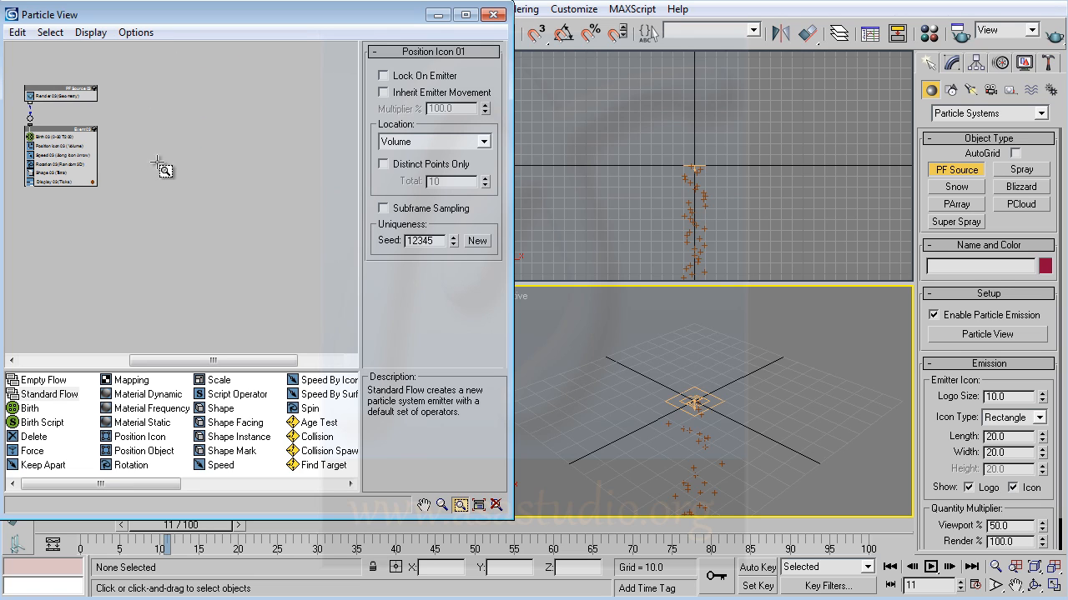
pyautogui.moveTo(18, 67); pyautogui.dragTo(112, 202)
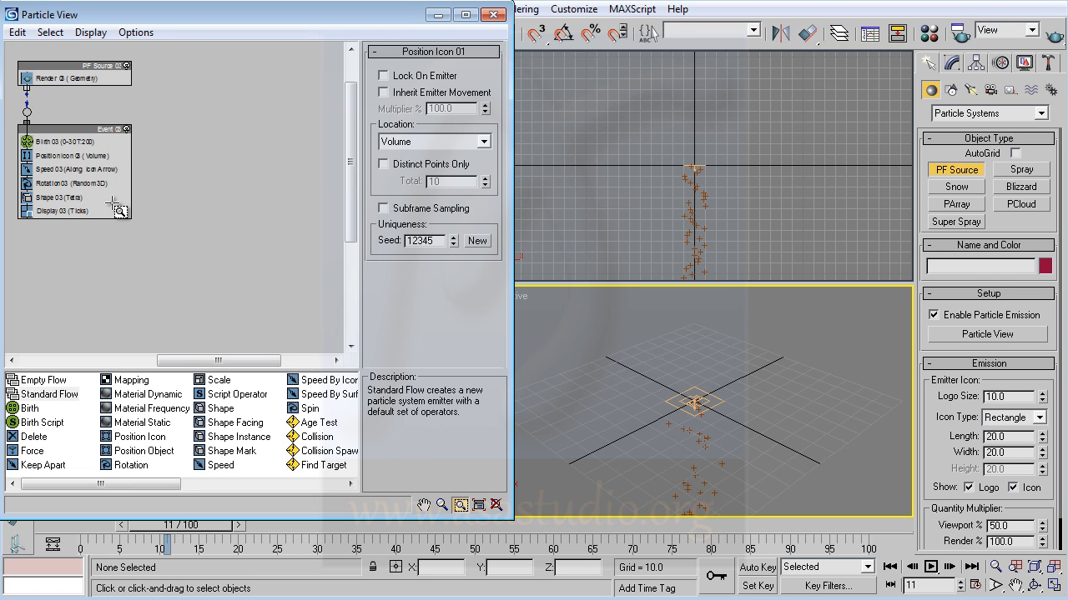
pyautogui.moveTo(15, 57); pyautogui.dragTo(157, 240)
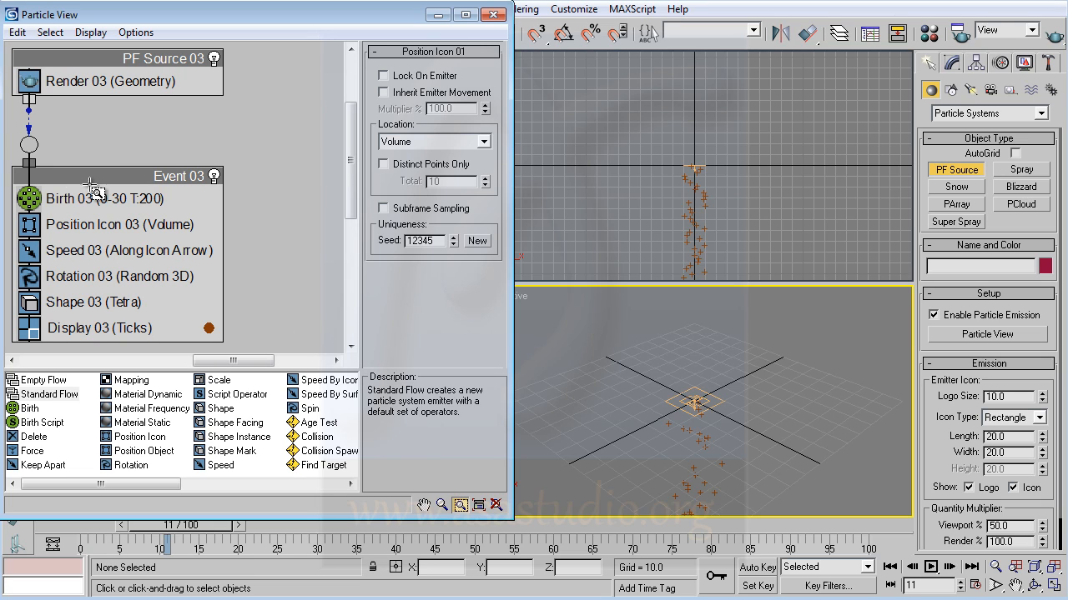
# - Compare the Zoom Extents and No Zoom views of the event display, switching between them twice
pyautogui.click(480, 506)
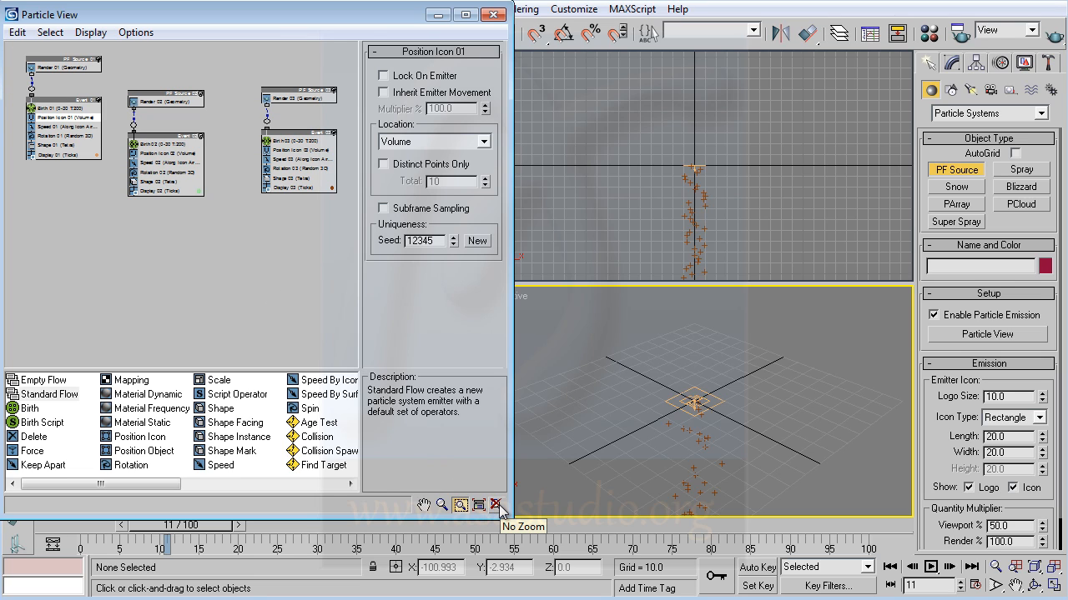
pyautogui.click(495, 506)
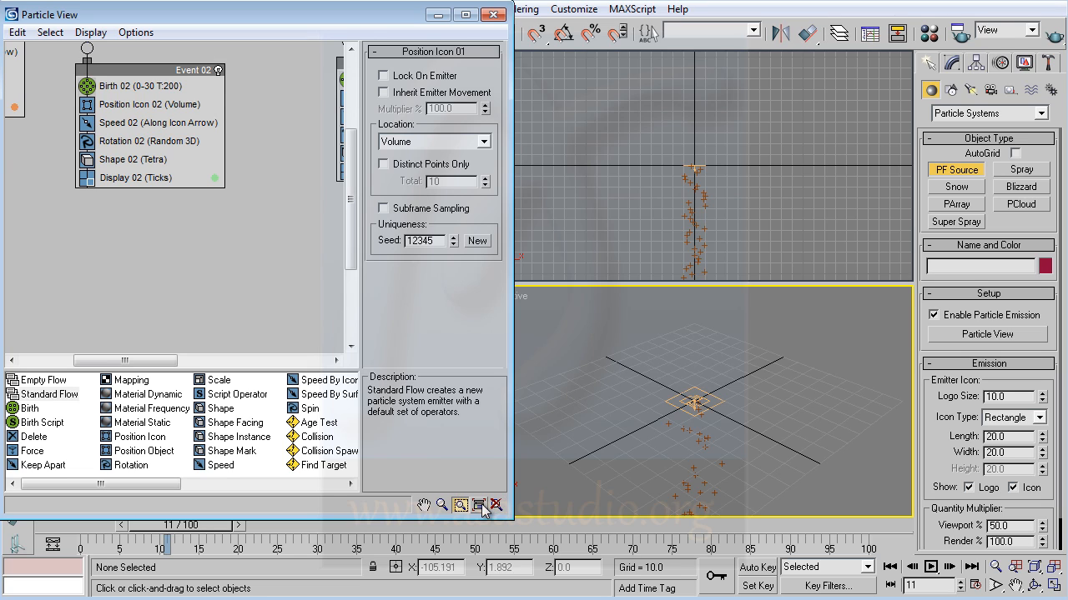
pyautogui.click(479, 506)
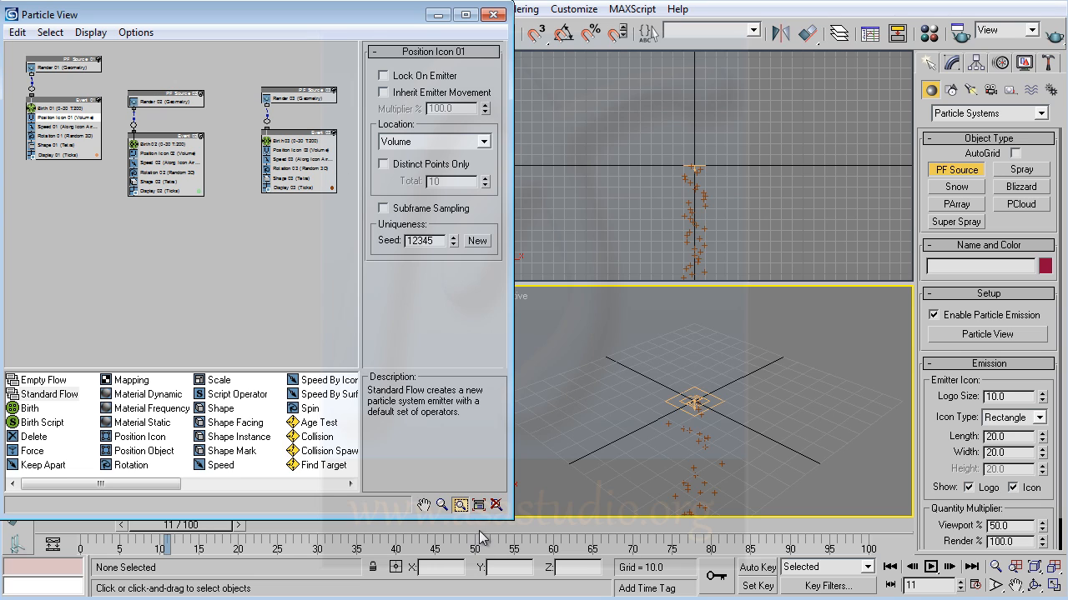
pyautogui.click(497, 507)
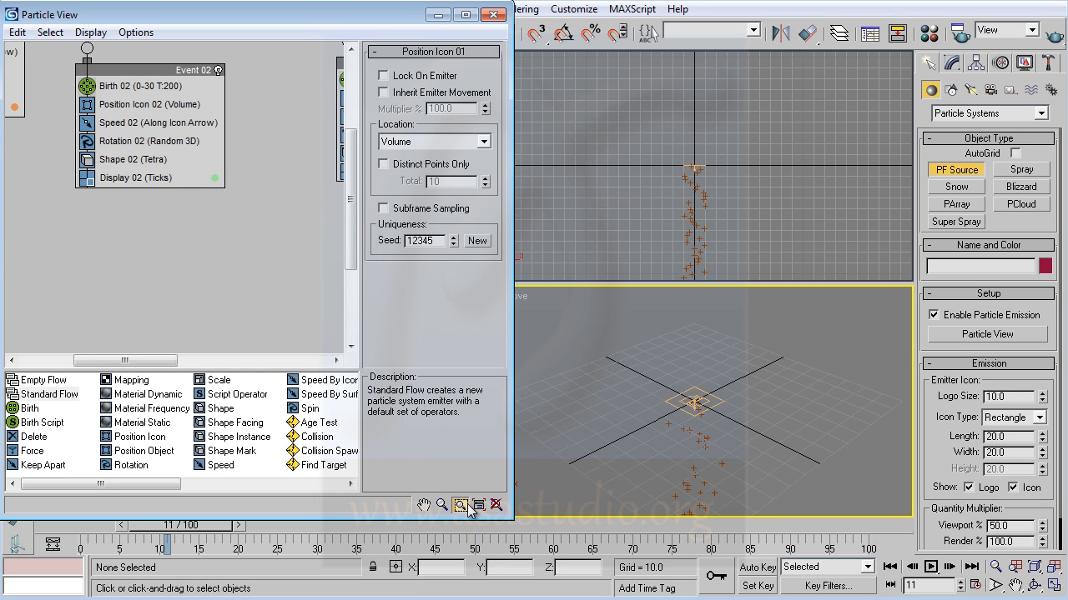
# - Zoom out from the second event and pan the event display to show all three flows
pyautogui.click(442, 506)
pyautogui.moveTo(136, 125); pyautogui.dragTo(152, 223)
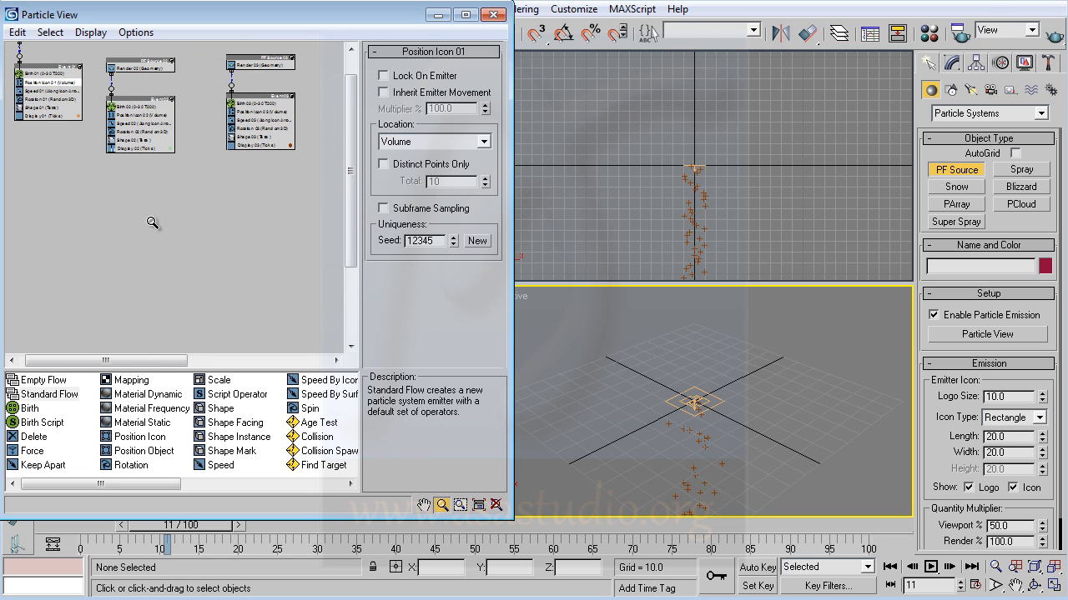
pyautogui.moveTo(153, 222); pyautogui.dragTo(118, 182, button='middle')
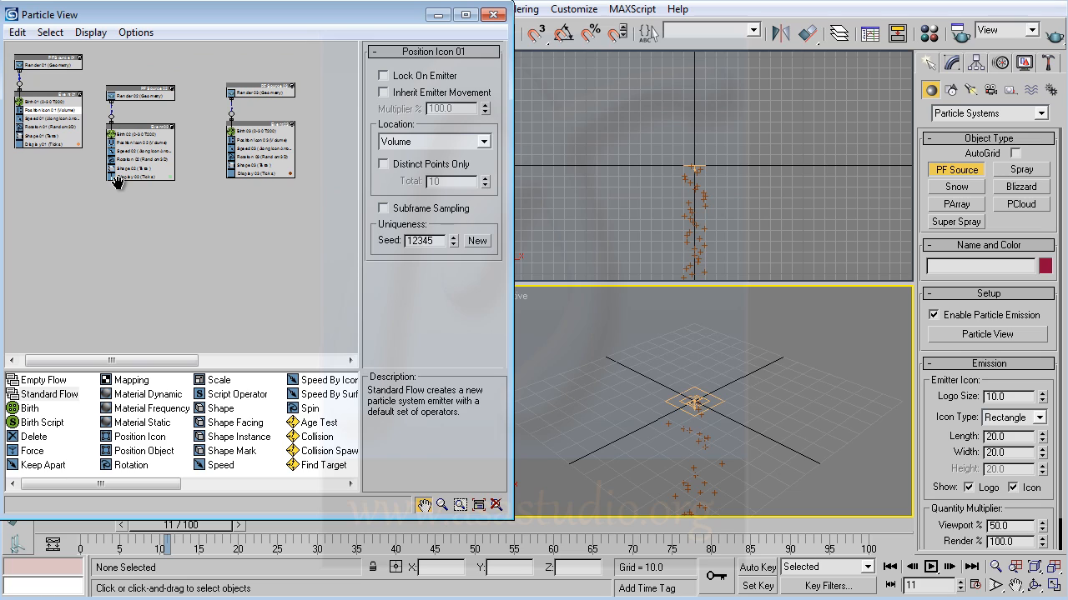
# - Leave the Pan tool and review the parameters of the third flow's Render, Position Icon, Speed and Shape operators
pyautogui.rightClick(159, 143)
pyautogui.click(252, 134)
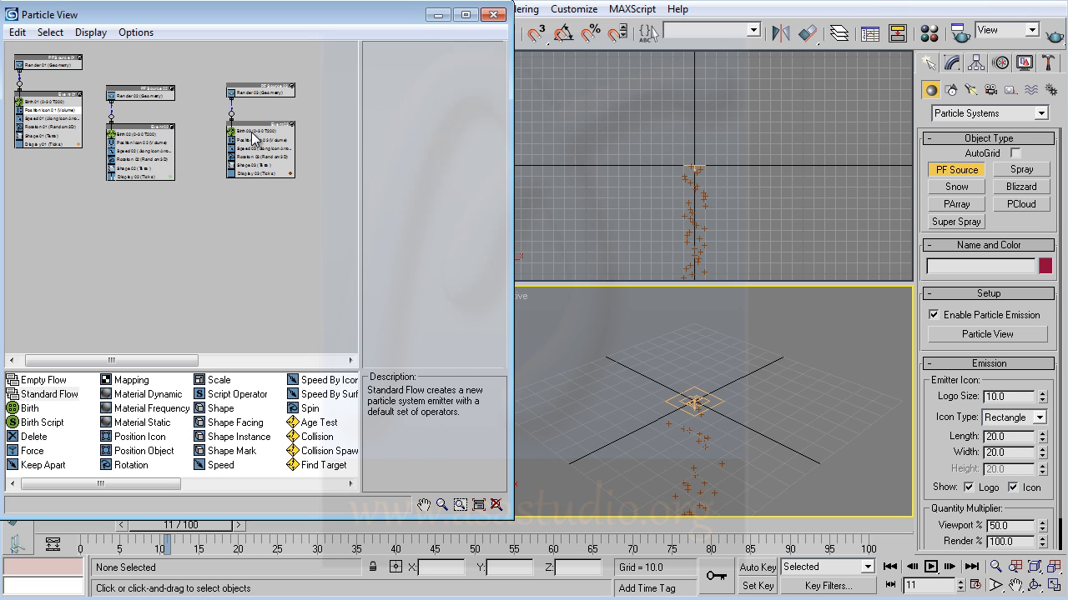
pyautogui.click(257, 93)
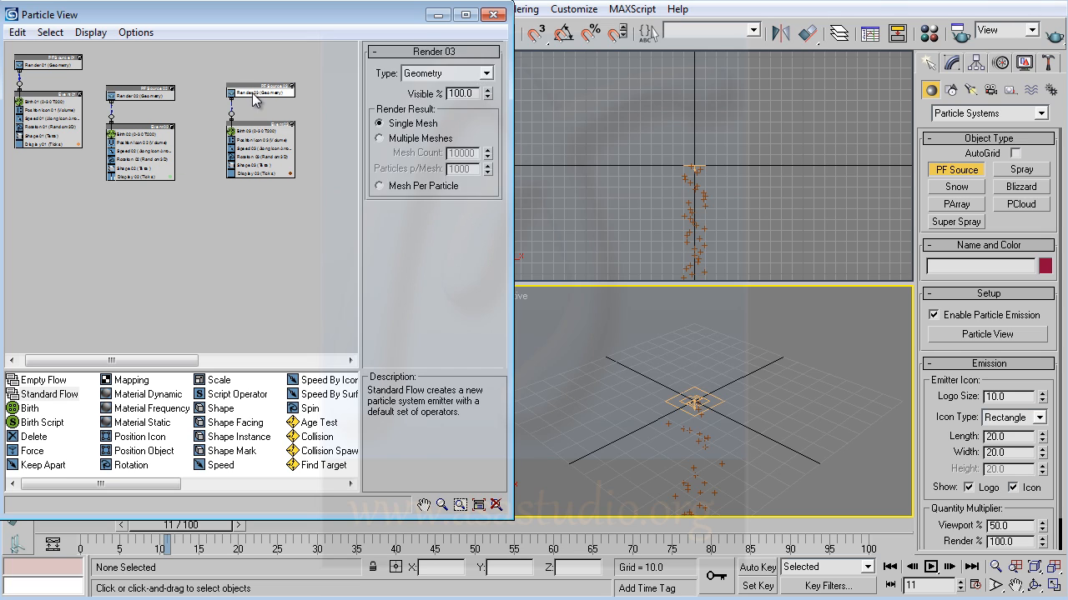
pyautogui.click(257, 141)
pyautogui.click(255, 149)
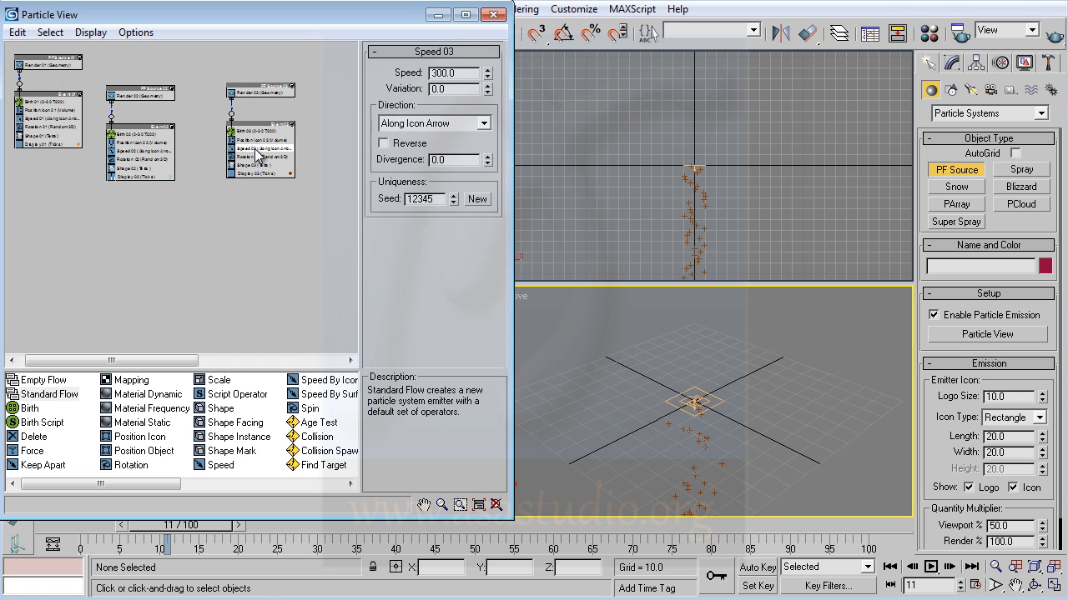
pyautogui.click(260, 167)
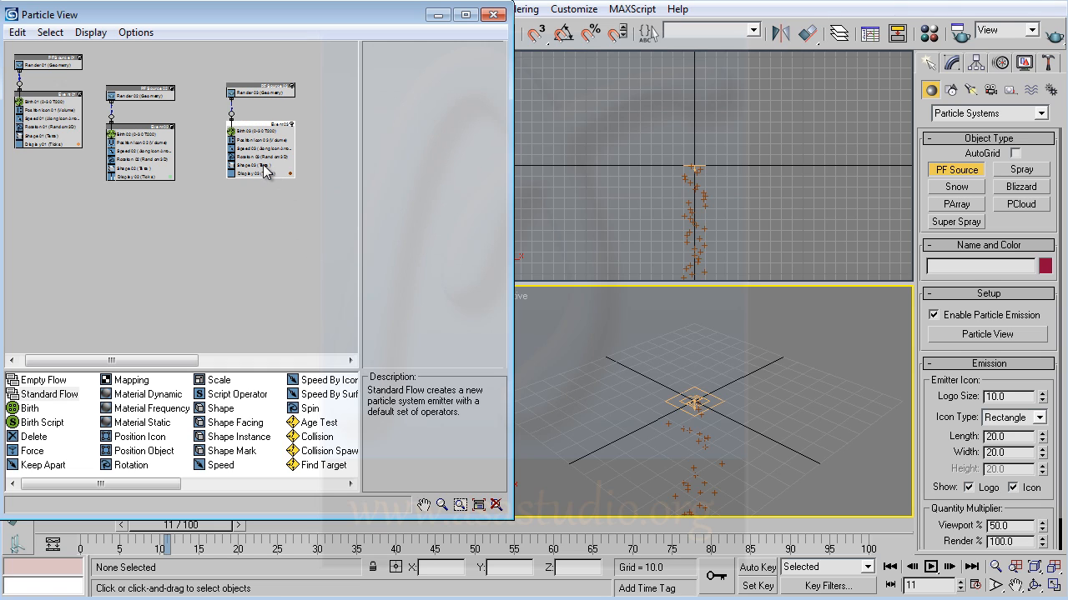
pyautogui.click(262, 165)
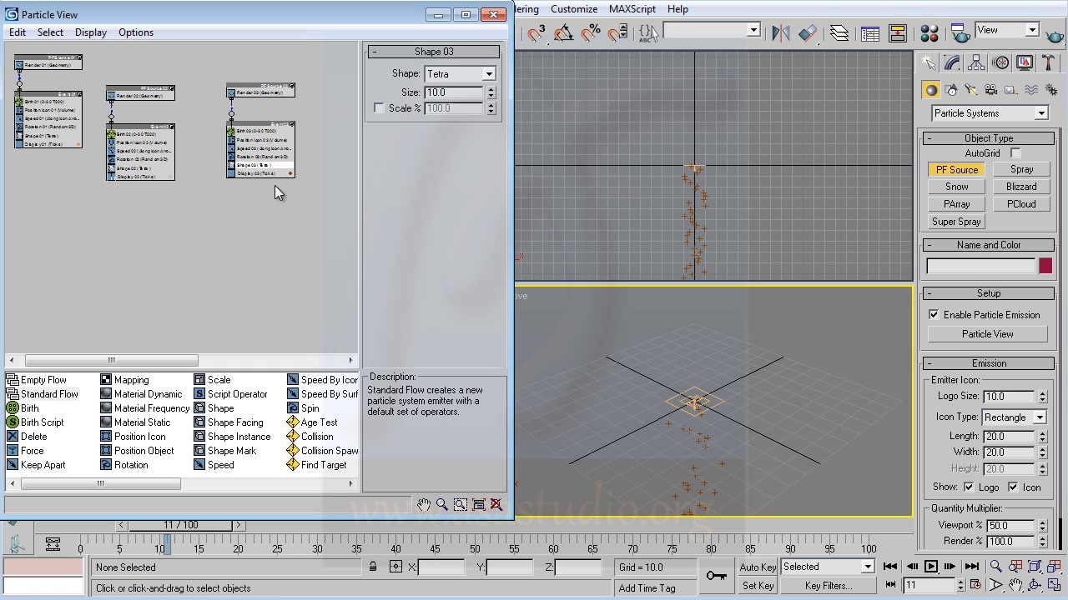
# - Magnify the second flow with Region Zoom and display the parameters of its Position Icon operator
pyautogui.click(461, 505)
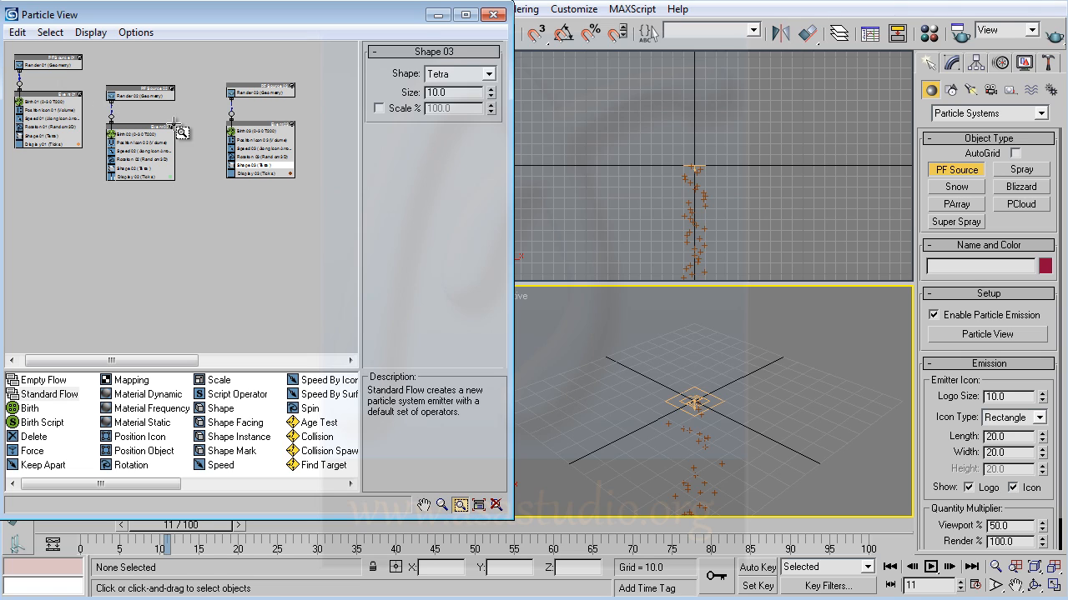
pyautogui.moveTo(97, 76); pyautogui.dragTo(210, 200)
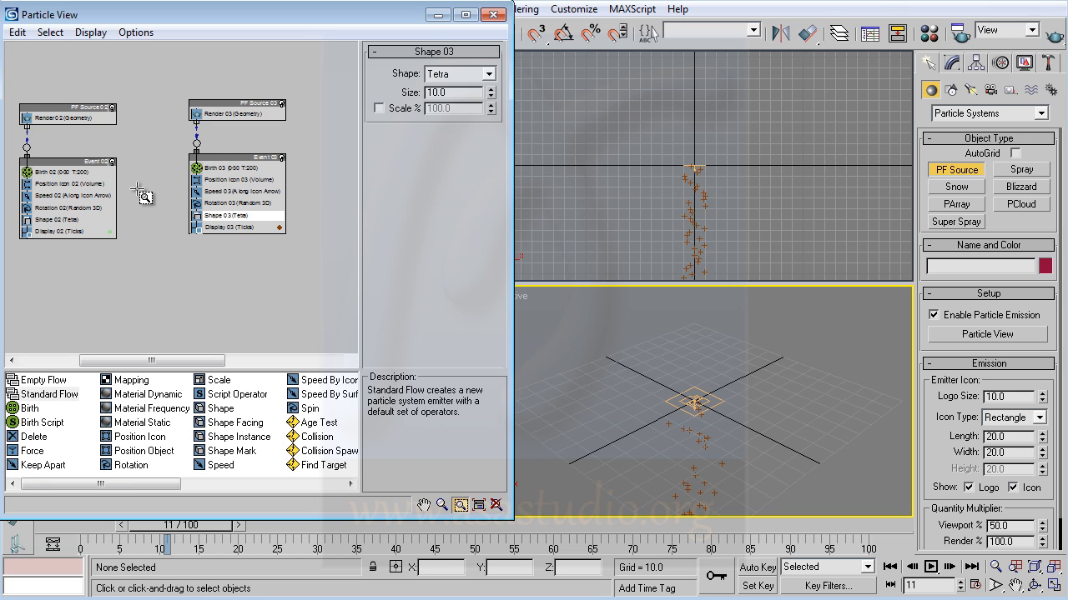
pyautogui.click(79, 183)
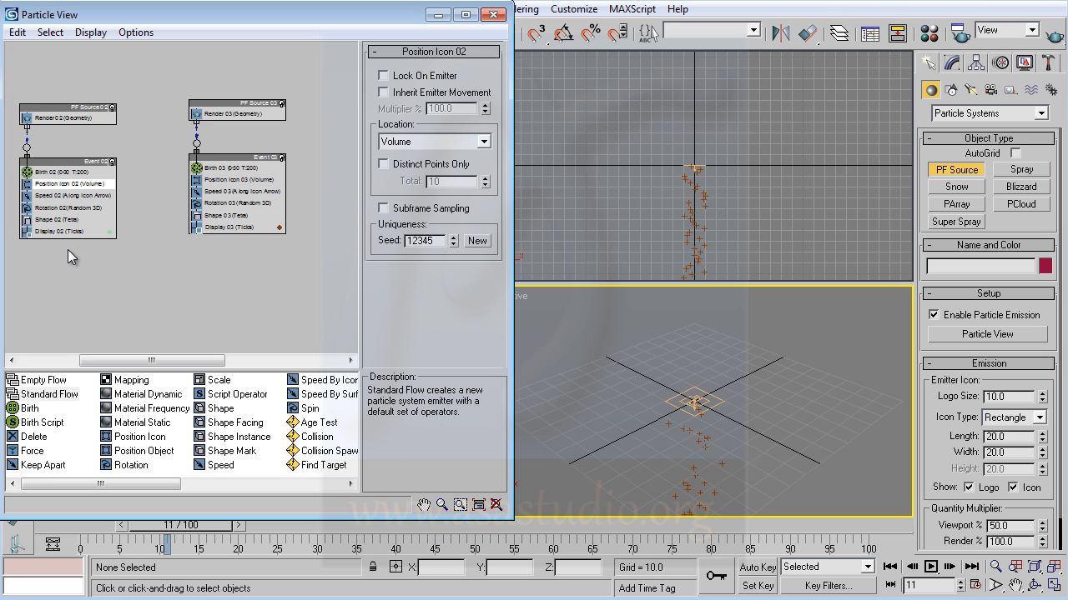